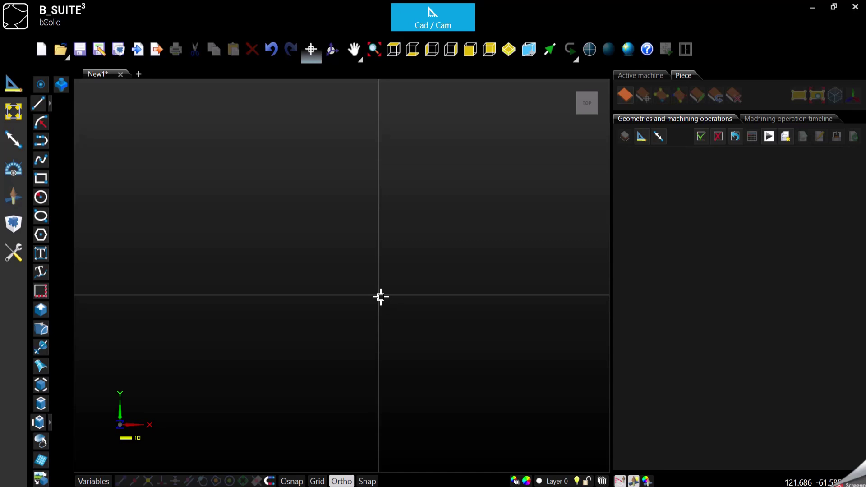
# Switch the left sidebar to the move, rotate and scale transform tools
pyautogui.click(14, 112)
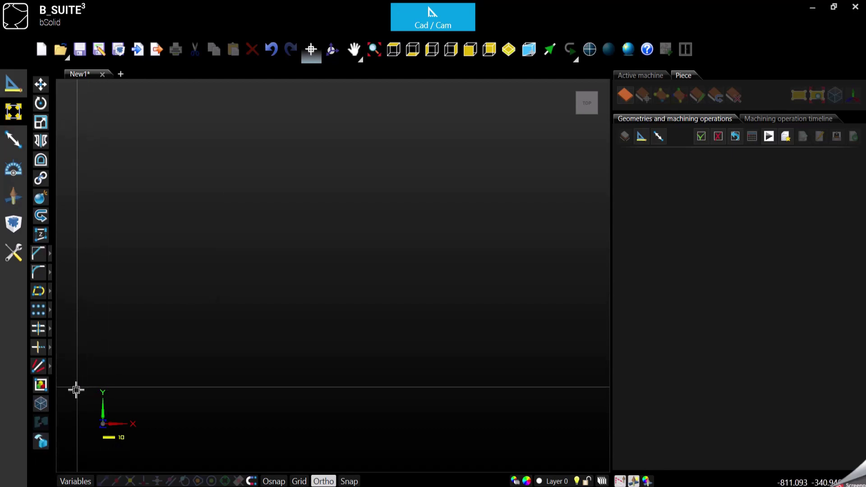
# Draw a square left of centre and a circle to its right
pyautogui.click(13, 84)
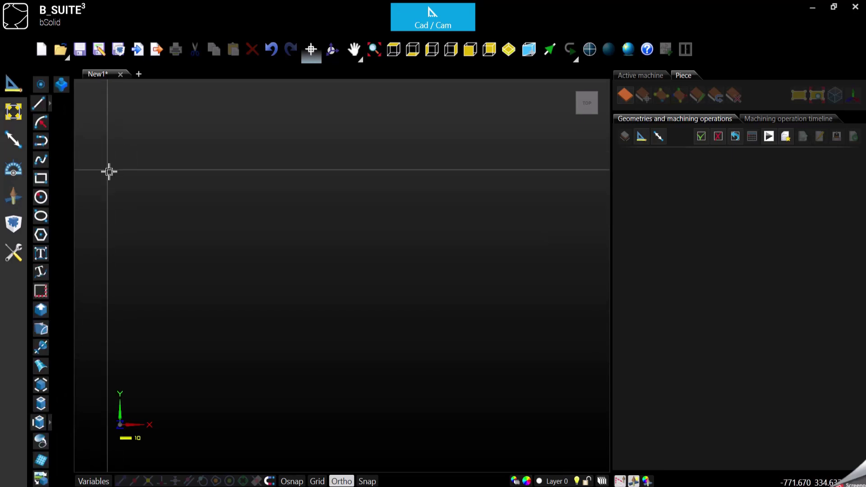
pyautogui.click(40, 178)
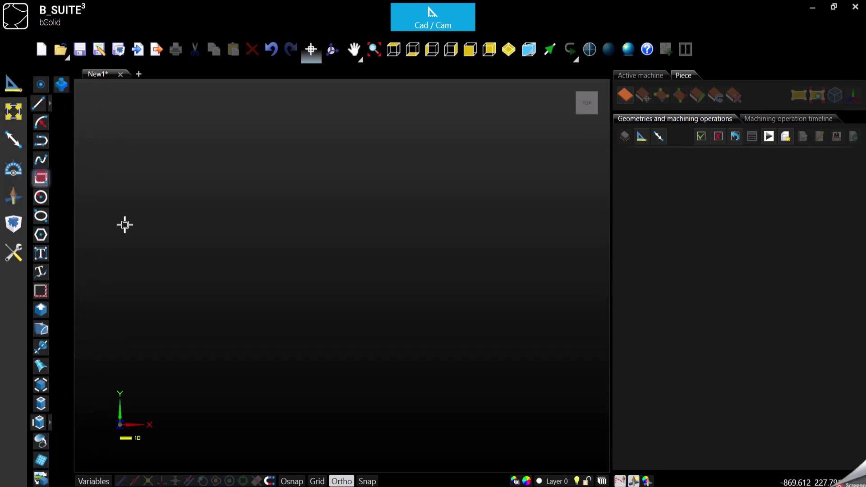
pyautogui.click(235, 213)
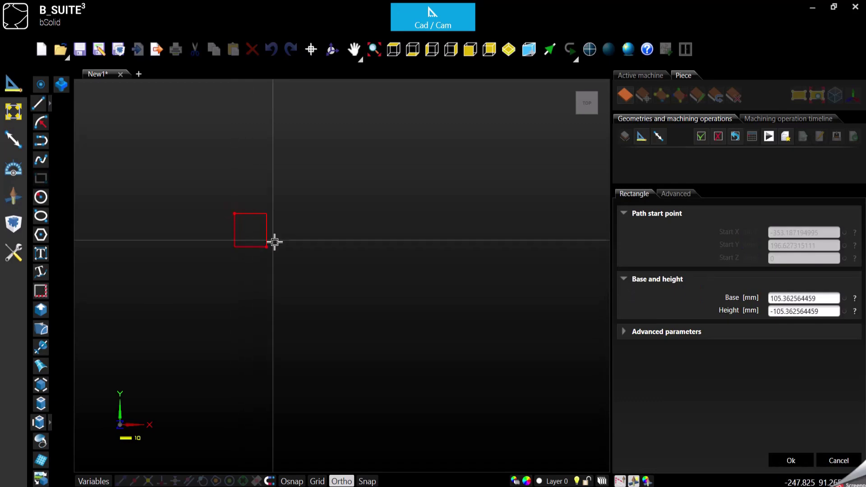
pyautogui.click(290, 271)
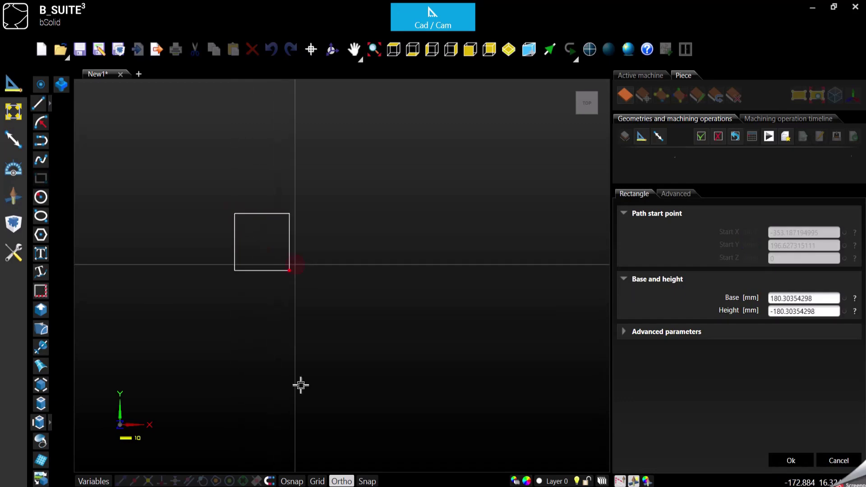
pyautogui.click(41, 196)
pyautogui.click(379, 266)
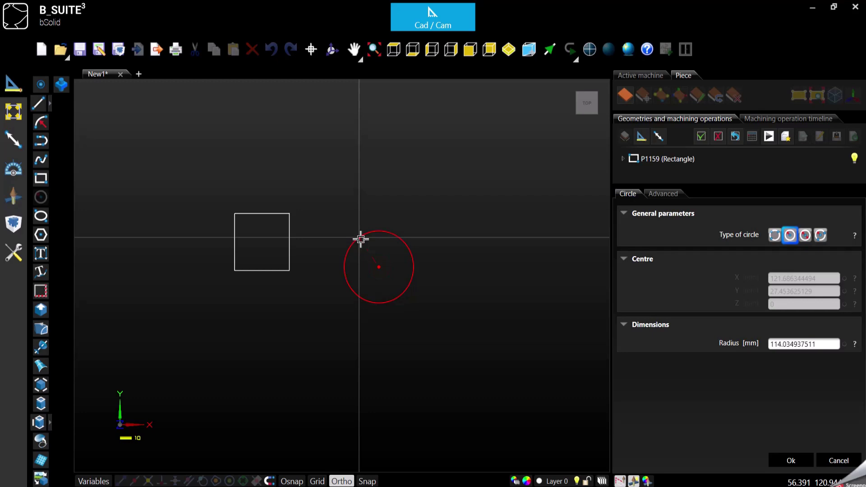
pyautogui.click(359, 237)
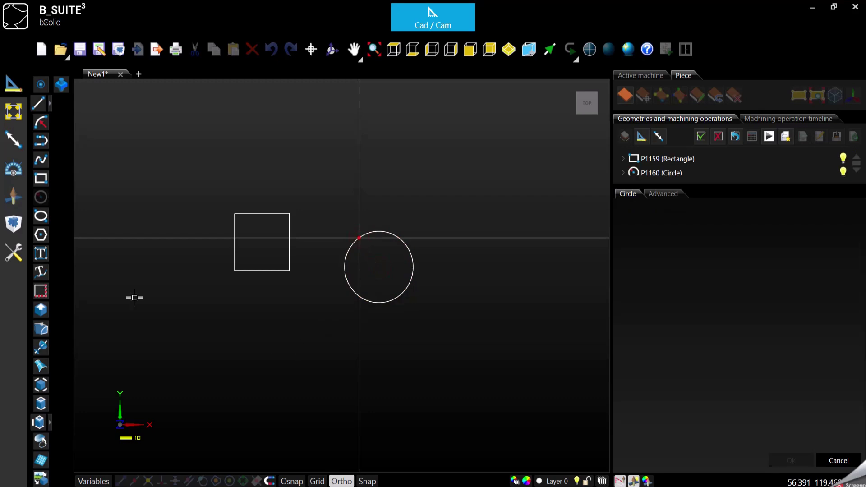
# Draw a five-pointed star polygon below the square
pyautogui.click(41, 234)
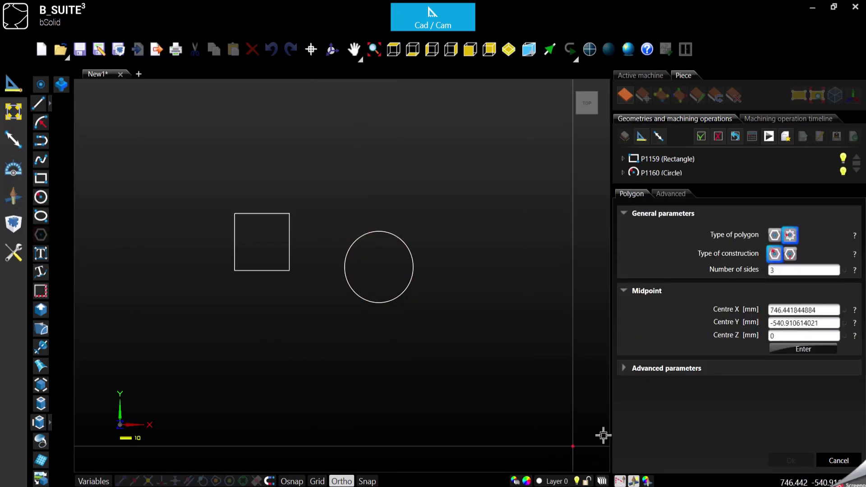
pyautogui.click(786, 269)
pyautogui.click(277, 383)
pyautogui.click(249, 331)
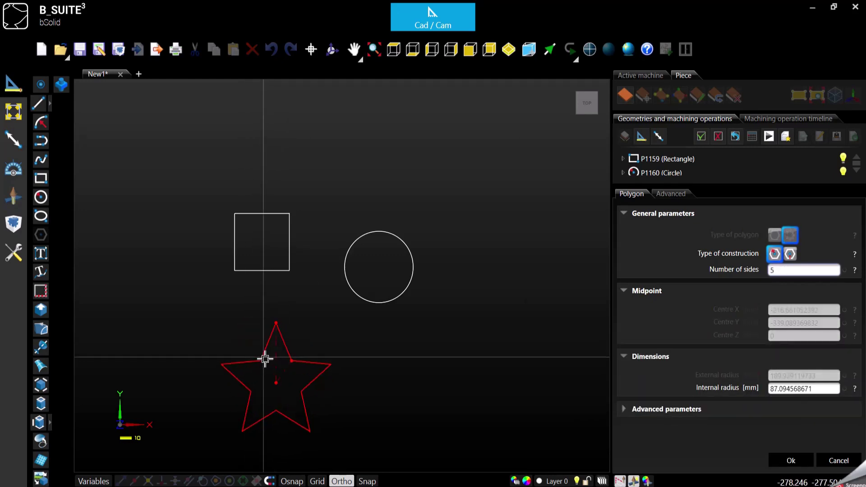
pyautogui.click(266, 359)
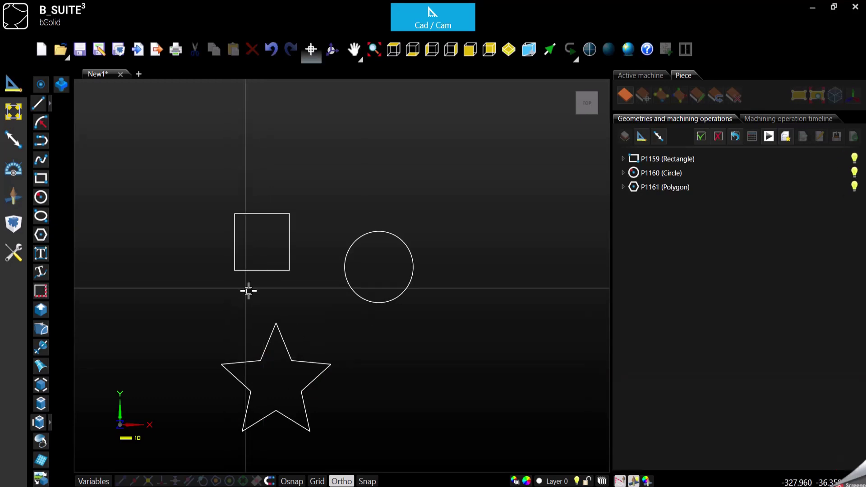
# Select the square, circle and star and preview a 0 mm container rectangle around them
pyautogui.moveTo(297, 294); pyautogui.dragTo(331, 242, button='middle')
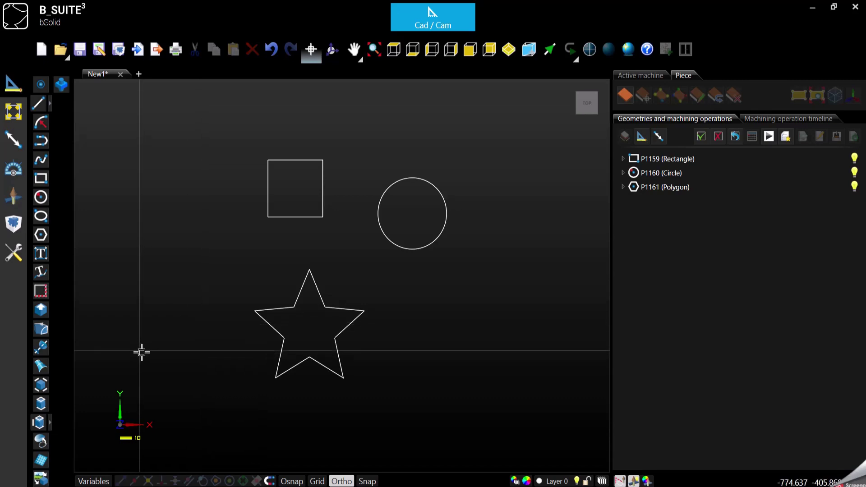
pyautogui.moveTo(472, 390); pyautogui.dragTo(176, 147)
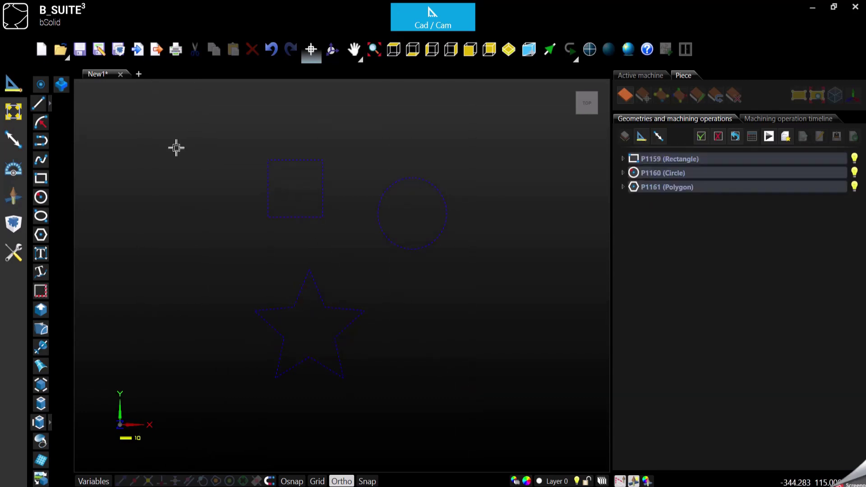
pyautogui.click(16, 113)
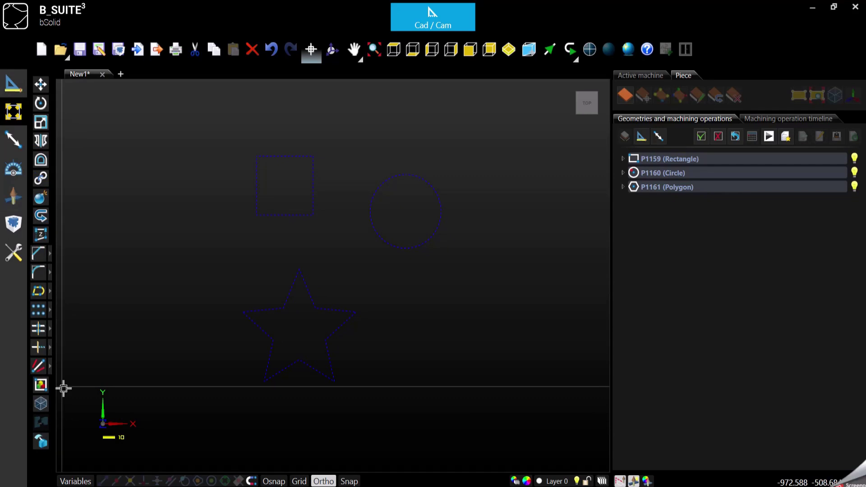
pyautogui.click(41, 385)
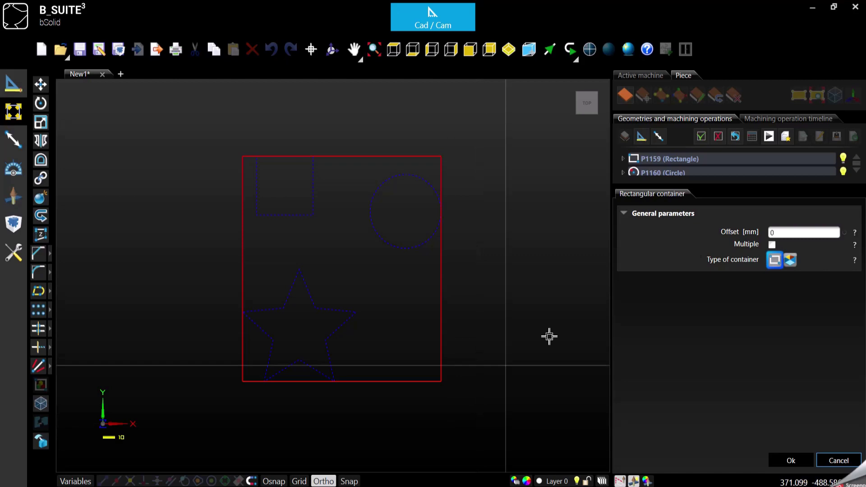
# Set the container offset to 10 mm, comparing Multiple but leaving it unchecked
pyautogui.click(783, 233)
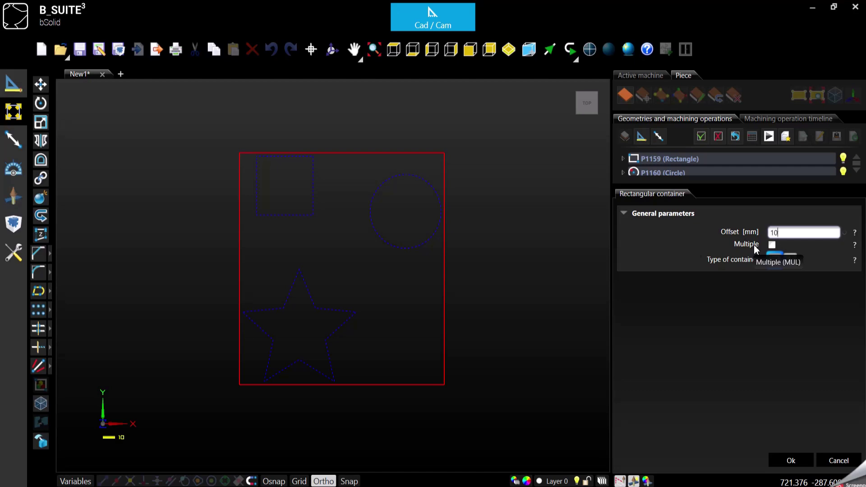
pyautogui.click(772, 244)
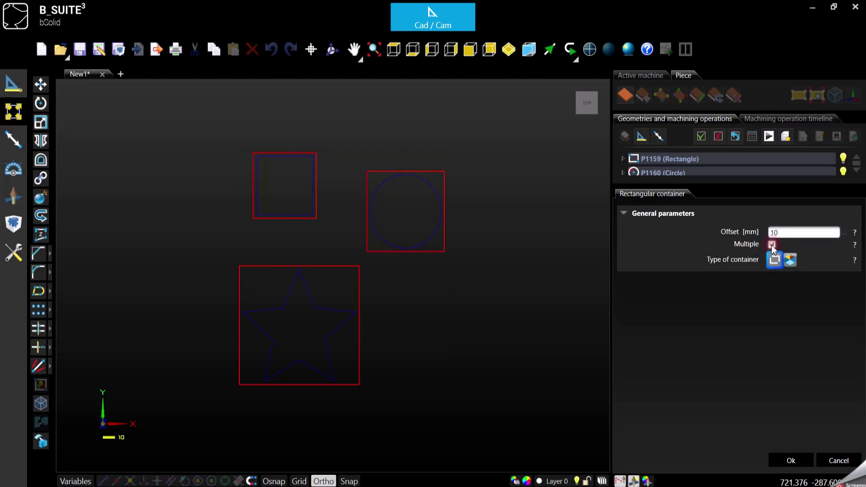
pyautogui.click(771, 245)
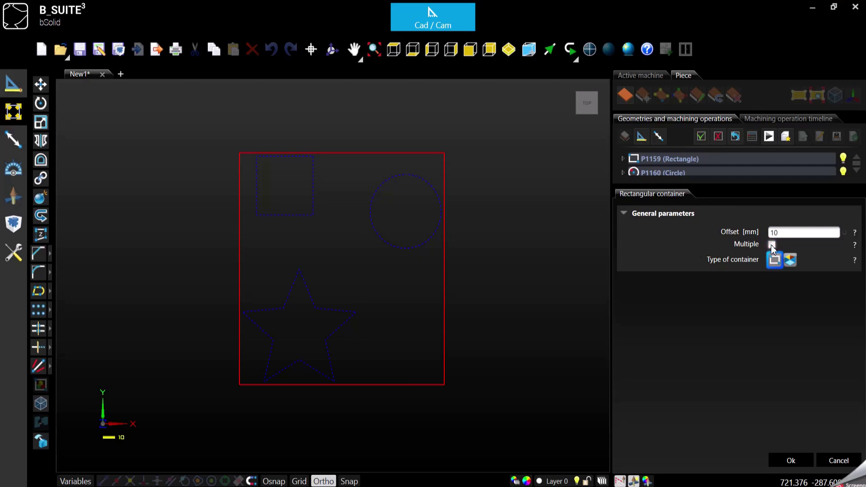
pyautogui.click(770, 245)
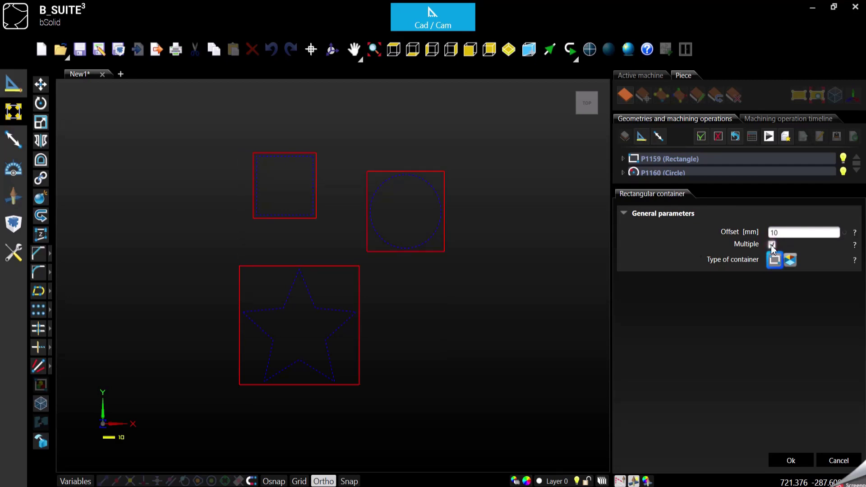
pyautogui.click(771, 244)
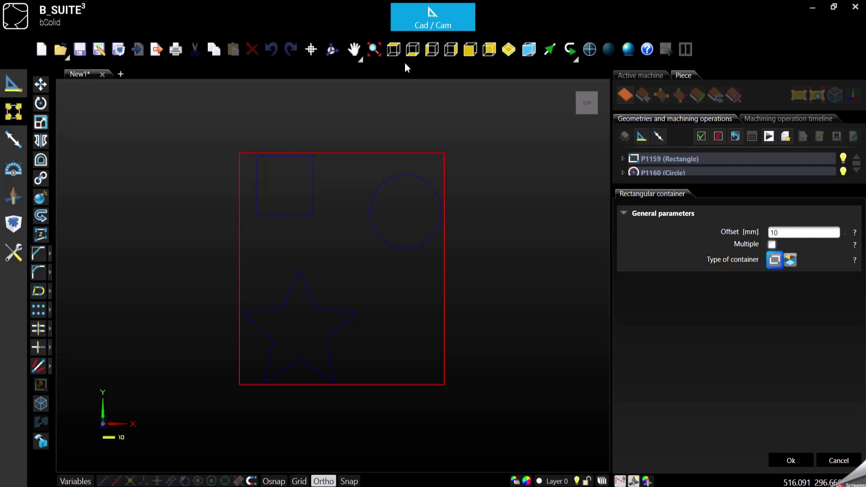
# Confirm the 10 mm container, check it in 3D, then undo it in top view
pyautogui.click(791, 460)
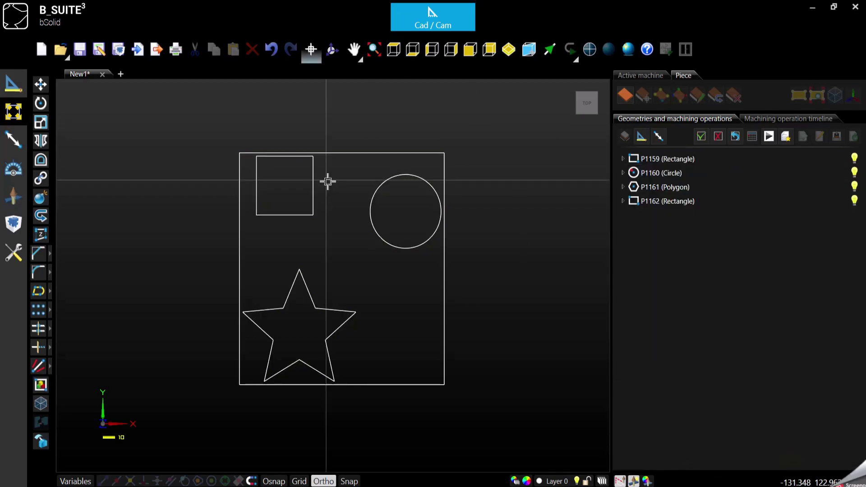
pyautogui.click(332, 50)
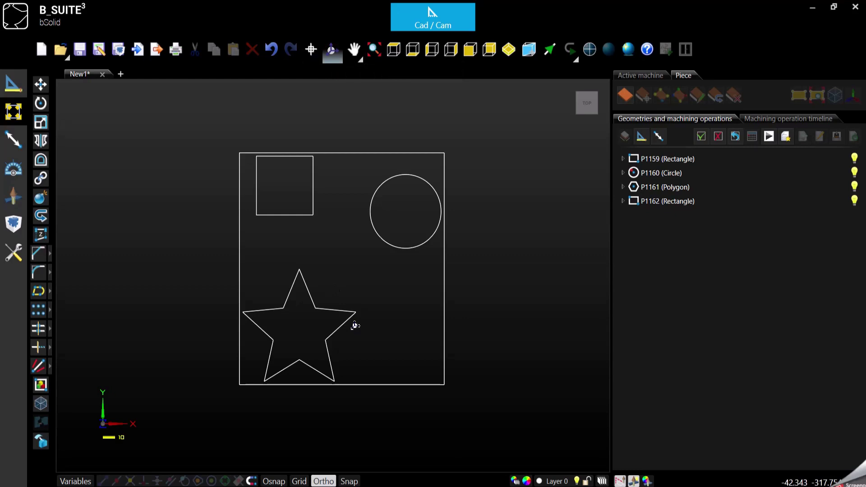
pyautogui.moveTo(354, 325)
pyautogui.mouseDown()
pyautogui.moveTo(300, 215)
pyautogui.moveTo(352, 290)
pyautogui.moveTo(394, 305)
pyautogui.moveTo(335, 299)
pyautogui.moveTo(347, 311)
pyautogui.mouseUp()
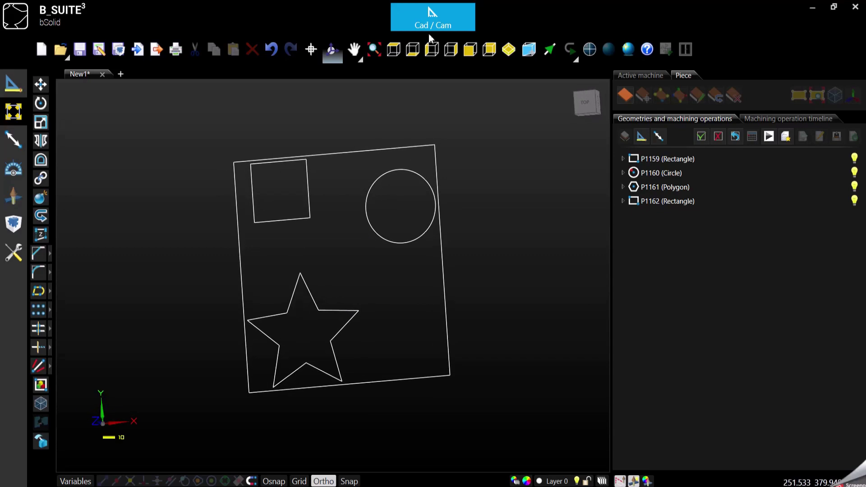
pyautogui.click(393, 48)
pyautogui.scroll(-1, 340, 209)
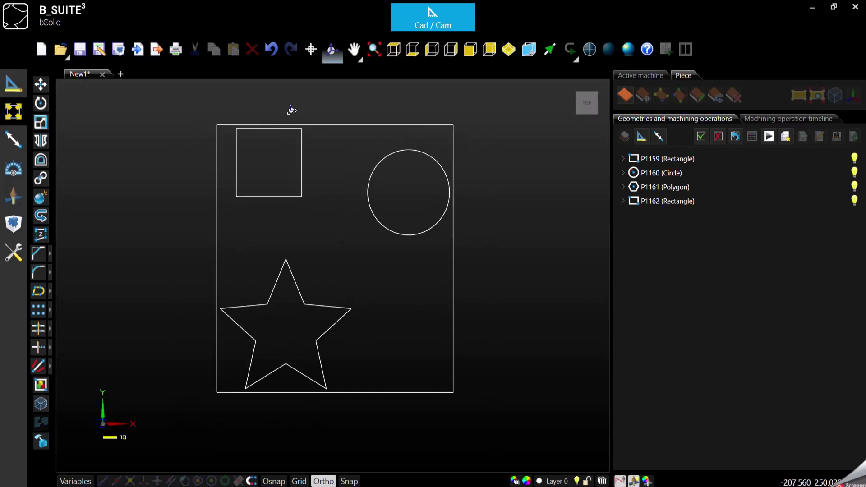
pyautogui.hotkey('ctrl', 'z')
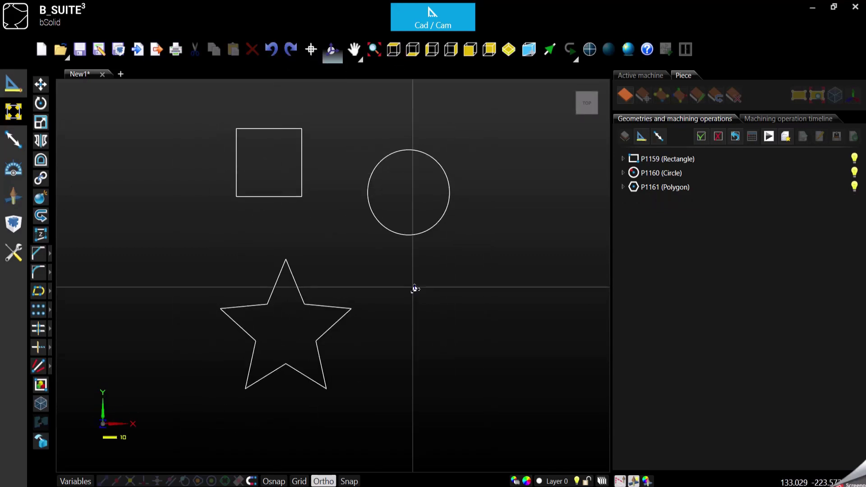
# Enclose the three shapes in a zero-offset rectangular box container
pyautogui.click(312, 48)
pyautogui.moveTo(483, 377); pyautogui.dragTo(215, 153)
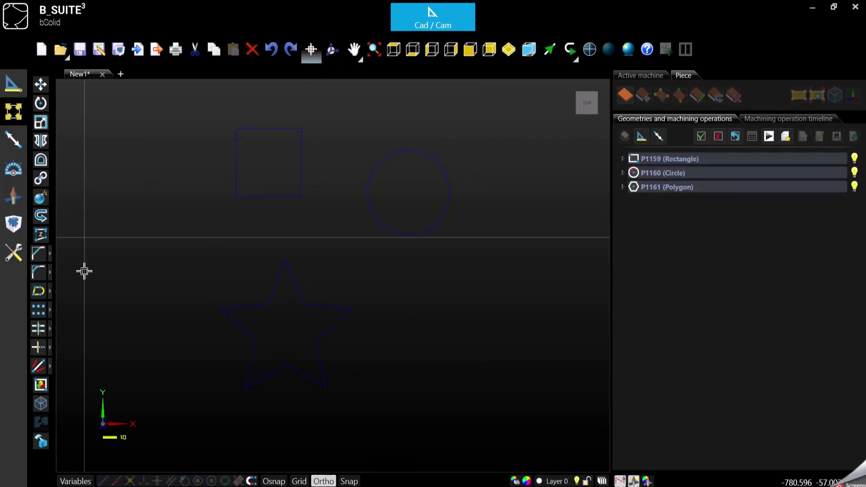
pyautogui.click(41, 387)
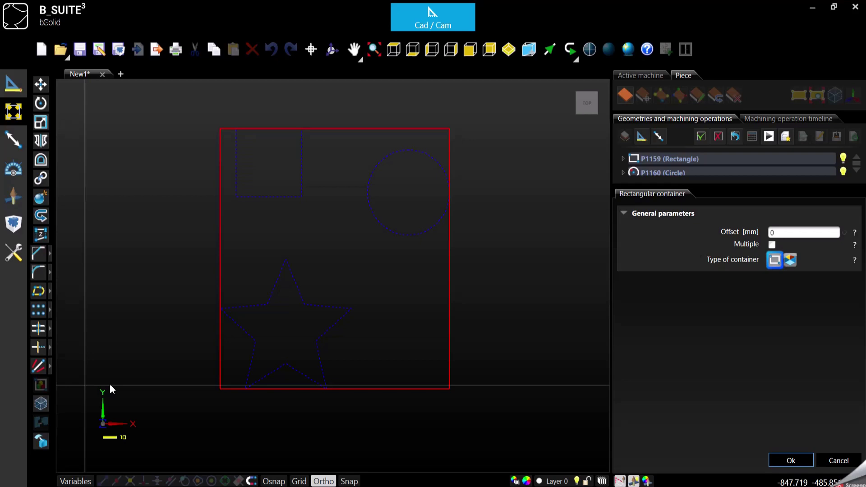
pyautogui.click(789, 265)
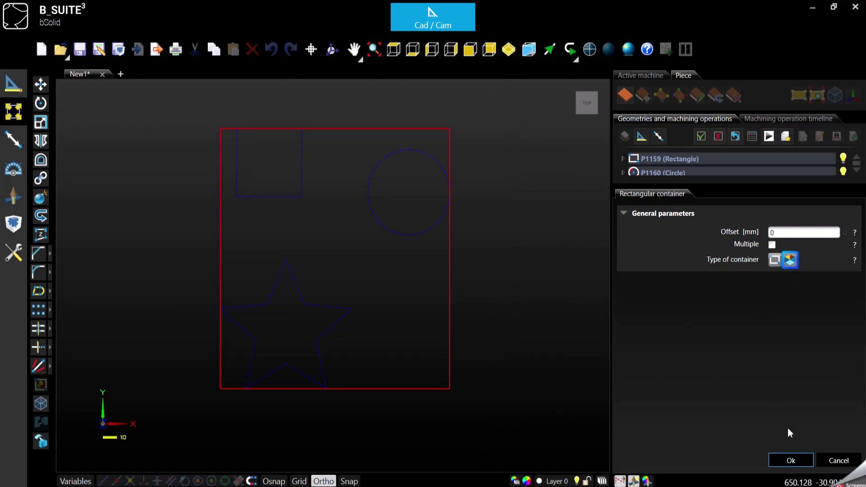
pyautogui.click(791, 460)
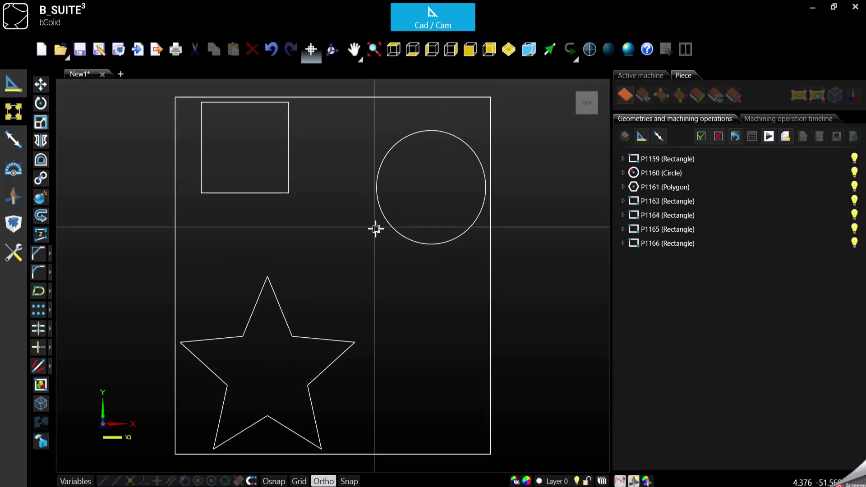
pyautogui.click(512, 51)
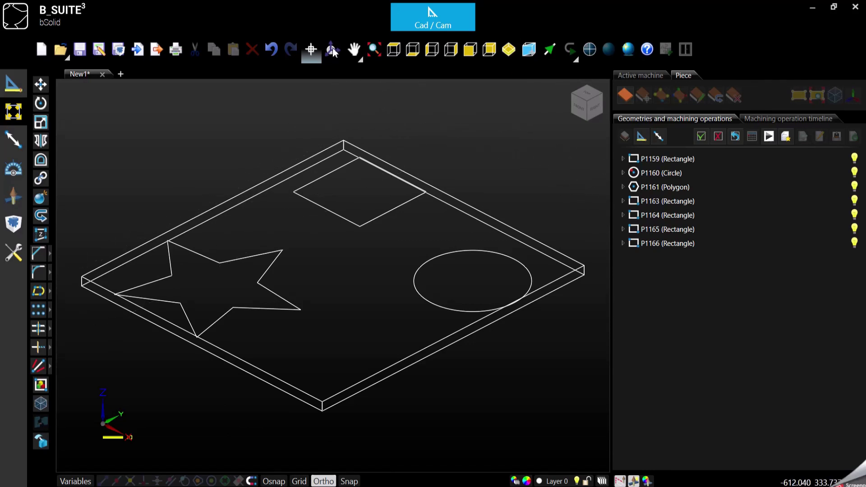
pyautogui.click(332, 49)
pyautogui.moveTo(368, 284); pyautogui.dragTo(499, 336)
# Delete all seven geometries from the drawing
pyautogui.click(394, 50)
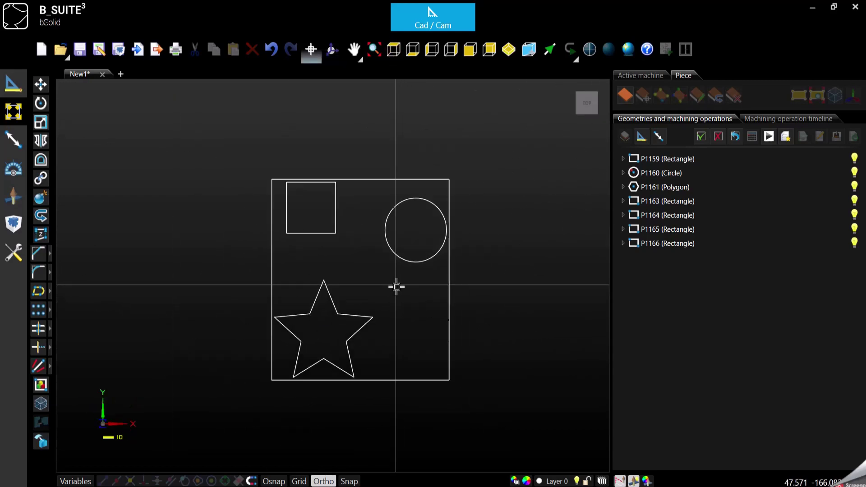
pyautogui.moveTo(518, 440)
pyautogui.mouseDown()
pyautogui.moveTo(243, 188)
pyautogui.moveTo(223, 153)
pyautogui.mouseUp()
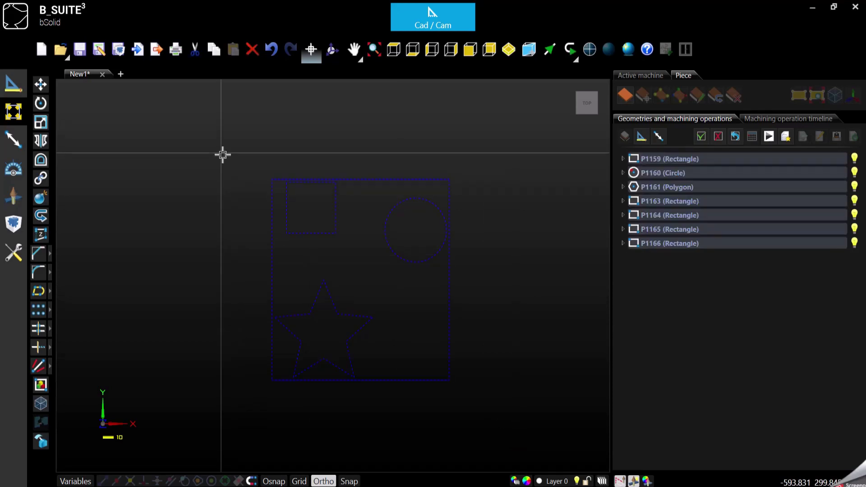
pyautogui.press('Delete')
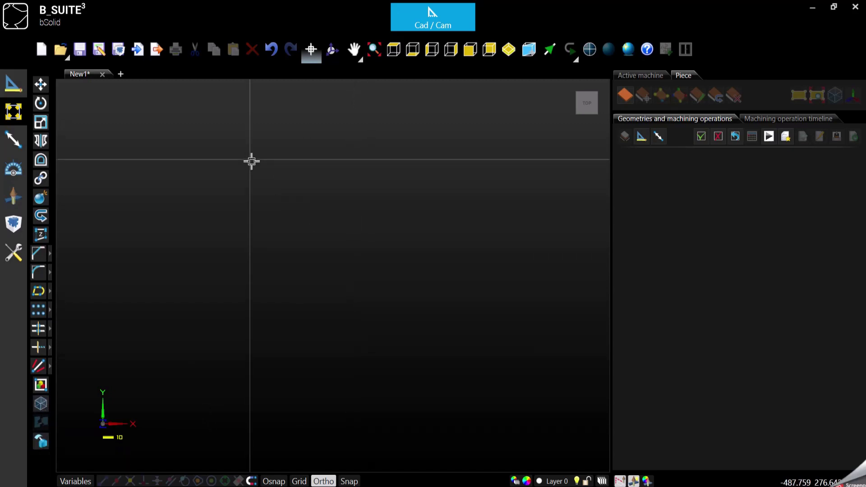
# Import the Sash half round.STEP part
pyautogui.click(139, 50)
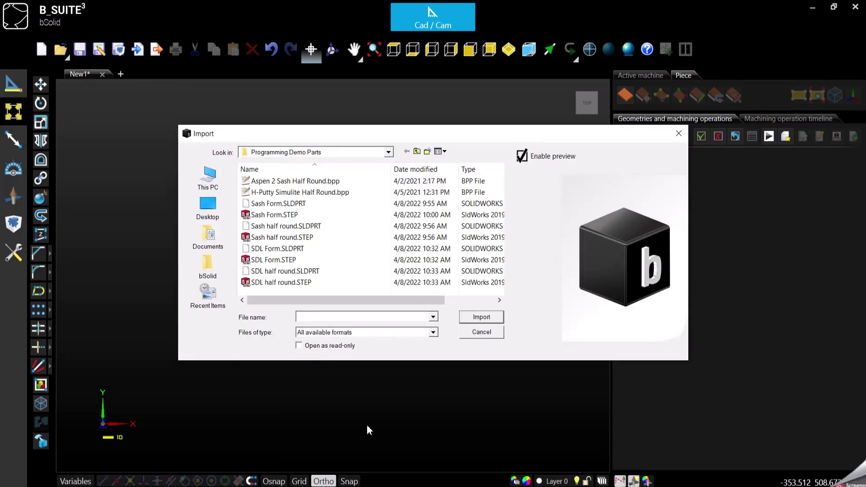
pyautogui.click(275, 237)
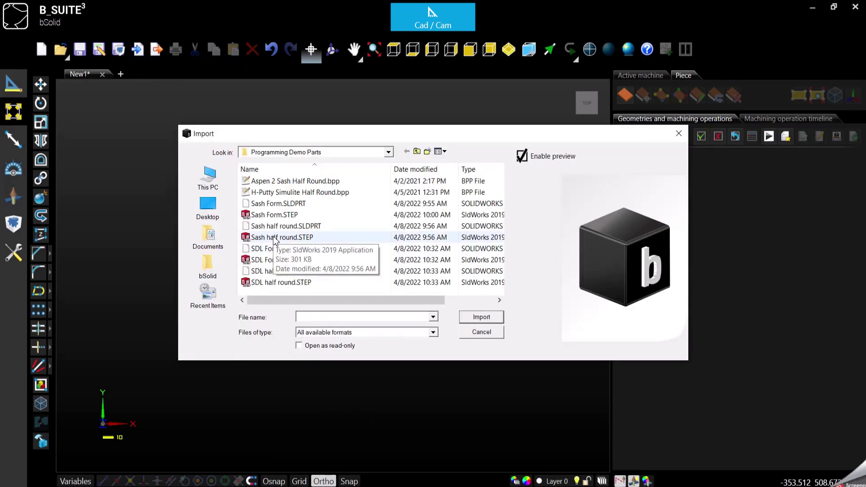
pyautogui.doubleClick(274, 237)
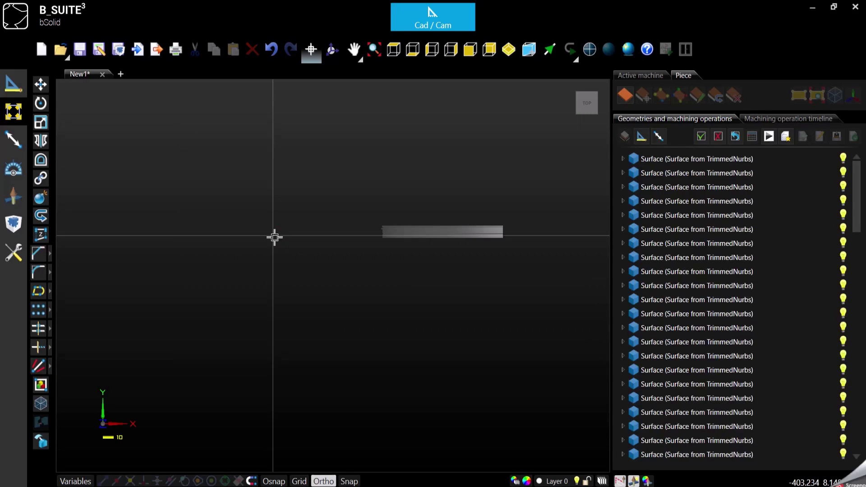
# Rotate the imported sash part 90° about the Y axis
pyautogui.scroll(3, 521, 199)
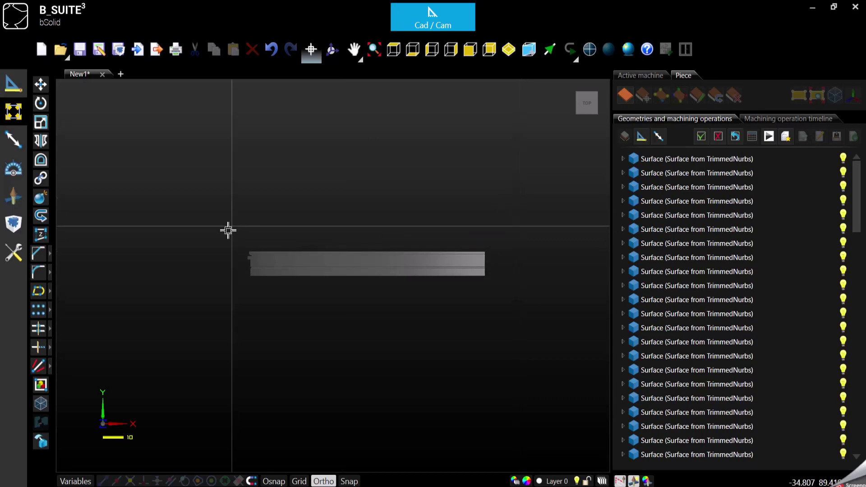
pyautogui.moveTo(172, 194); pyautogui.dragTo(568, 347)
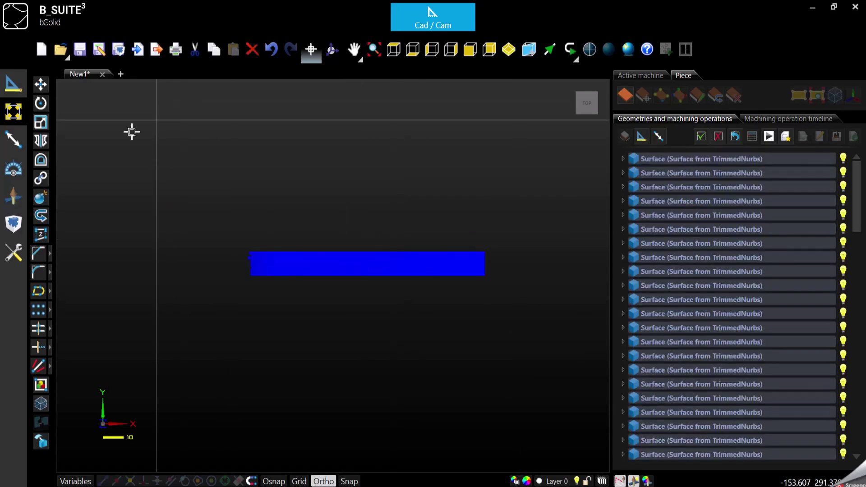
pyautogui.click(41, 103)
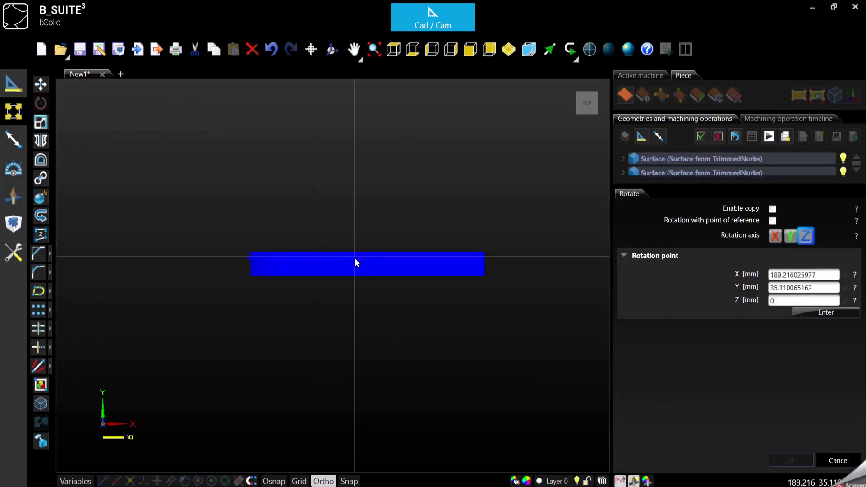
pyautogui.click(367, 257)
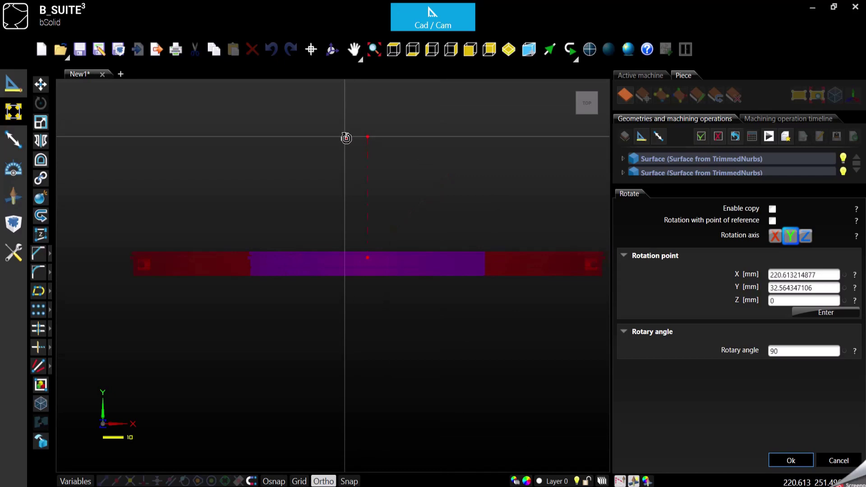
pyautogui.click(346, 138)
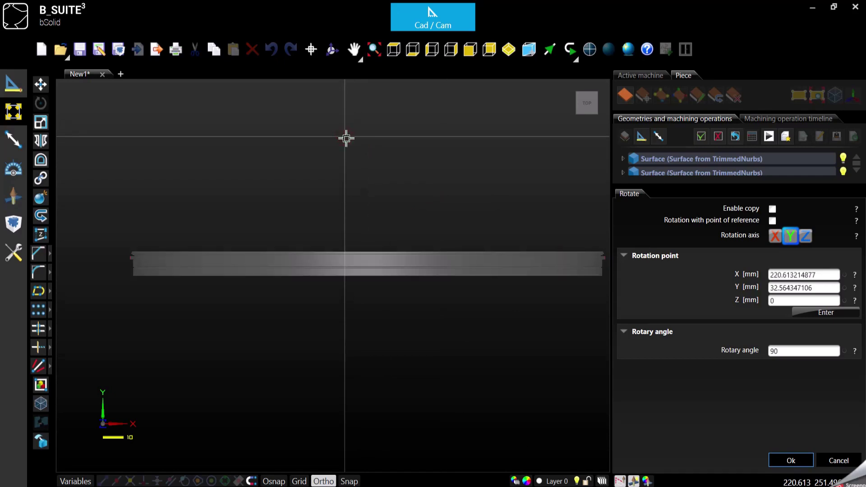
# Rotate the part about the X axis so it stands as a half-round arch
pyautogui.moveTo(92, 174); pyautogui.dragTo(611, 351)
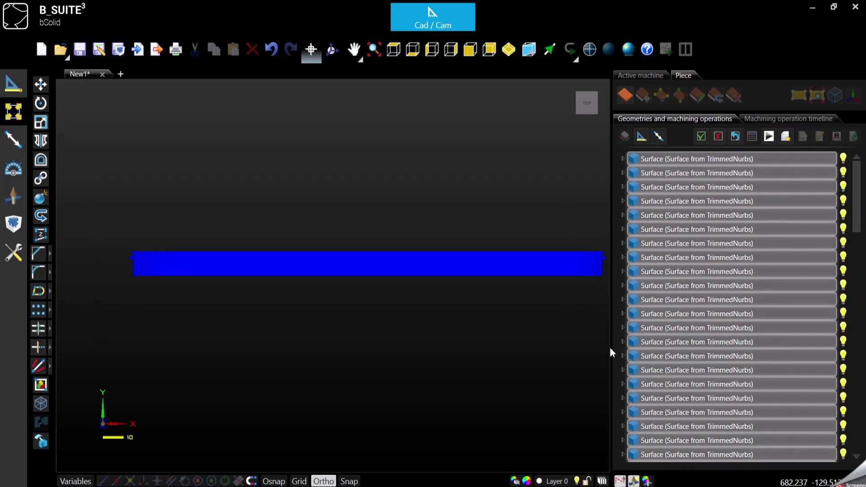
pyautogui.click(41, 103)
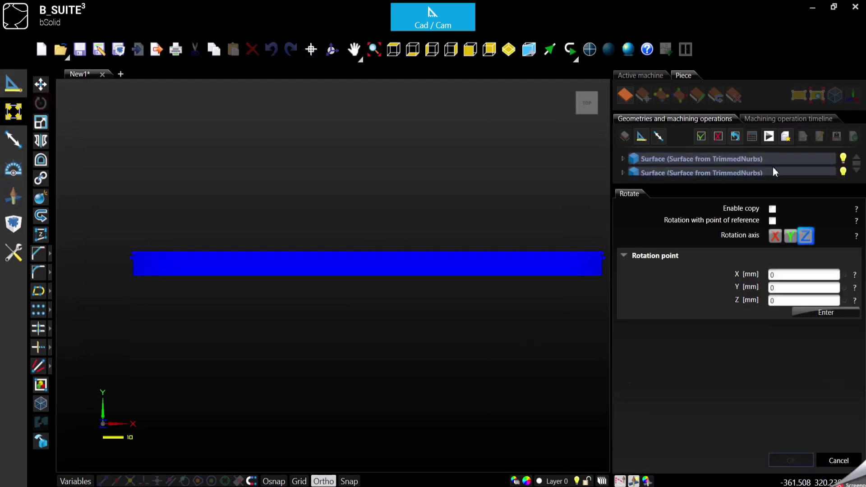
pyautogui.click(774, 236)
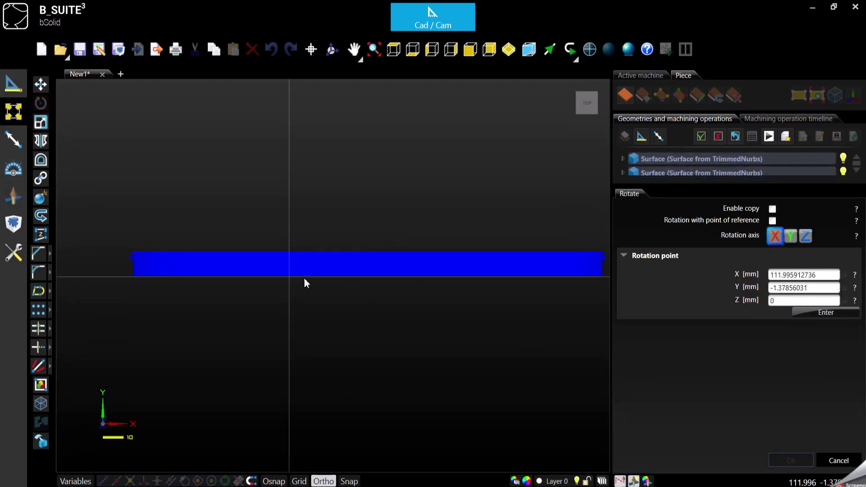
pyautogui.click(364, 253)
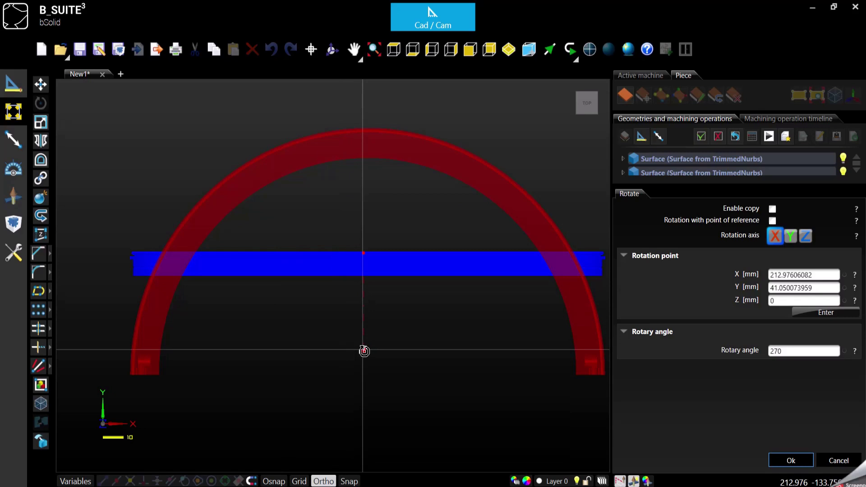
pyautogui.click(360, 351)
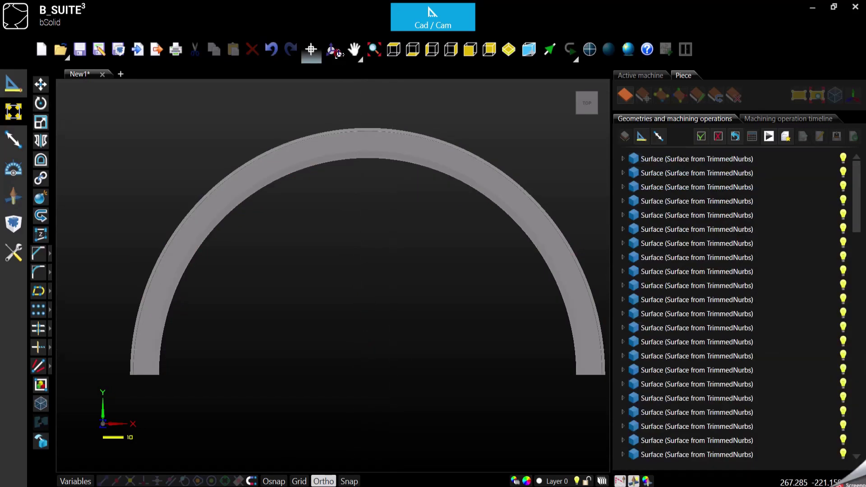
# Orbit around the rotated arch to inspect it in 3D
pyautogui.click(332, 49)
pyautogui.moveTo(345, 214); pyautogui.dragTo(327, 134)
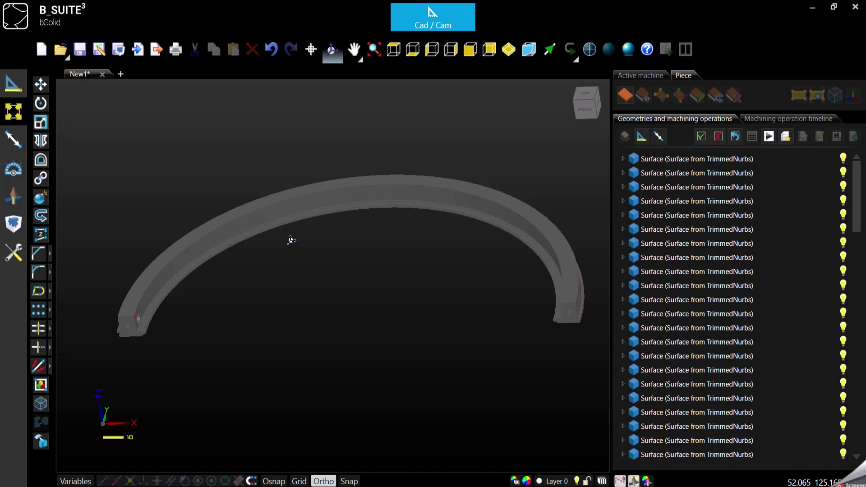
pyautogui.moveTo(456, 187); pyautogui.dragTo(418, 184)
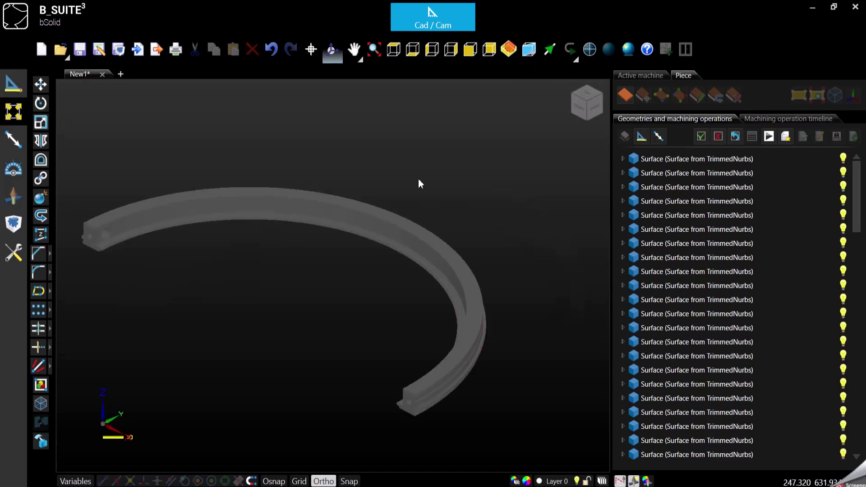
pyautogui.press('Escape')
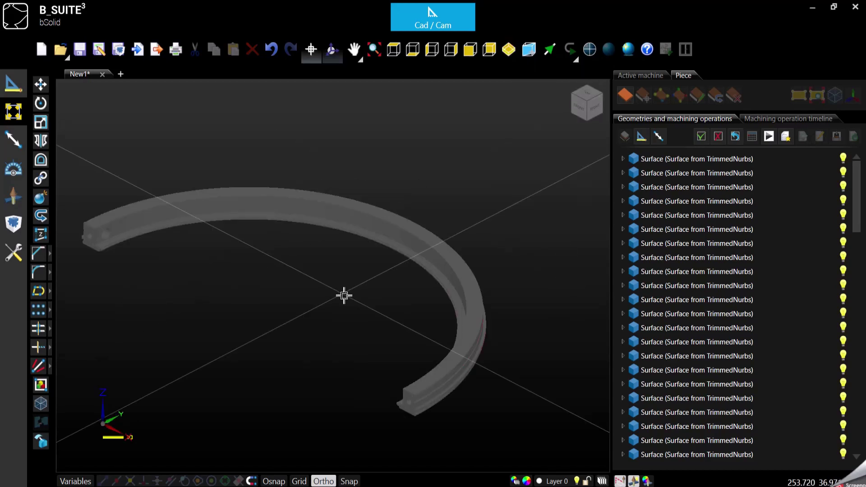
# Create a 893.629 x 446.815 x 44.45 piece from the arch geometry, viewed isometrically
pyautogui.click(393, 49)
pyautogui.scroll(-3, 352, 215)
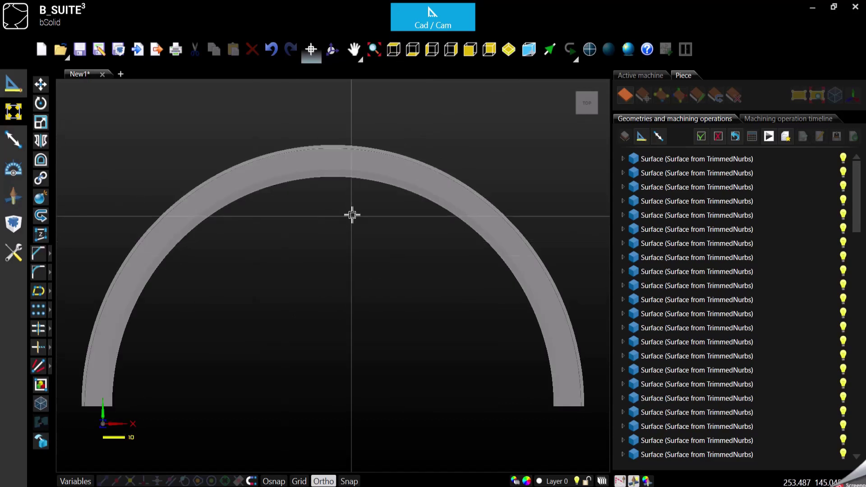
pyautogui.moveTo(104, 133); pyautogui.dragTo(559, 408)
pyautogui.rightClick(484, 254)
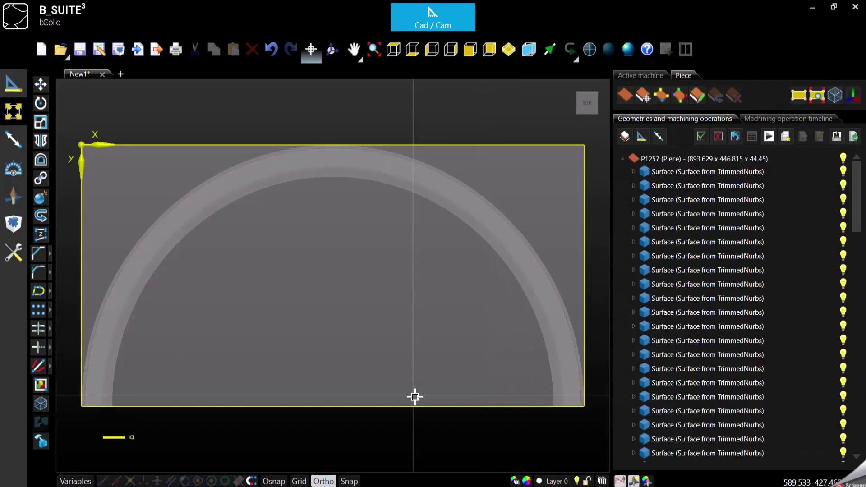
pyautogui.click(508, 51)
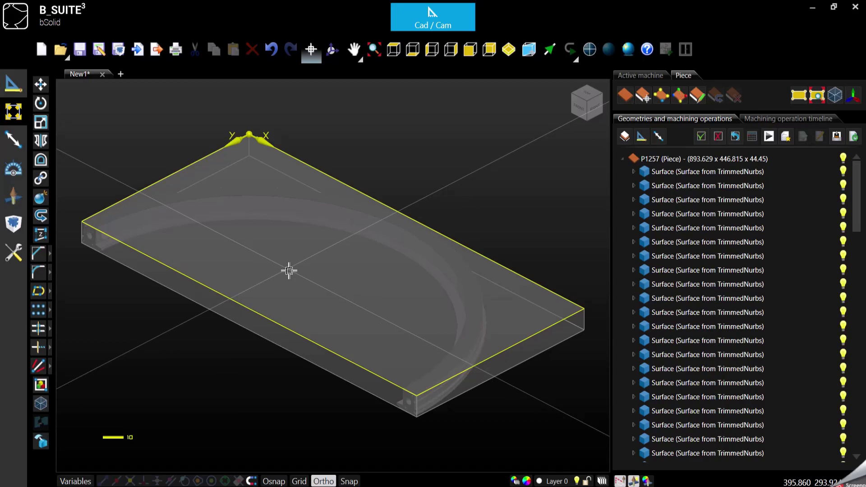
# Generate wireframe geometries on the piece's end face with maximum tangency angle 10
pyautogui.click(259, 205)
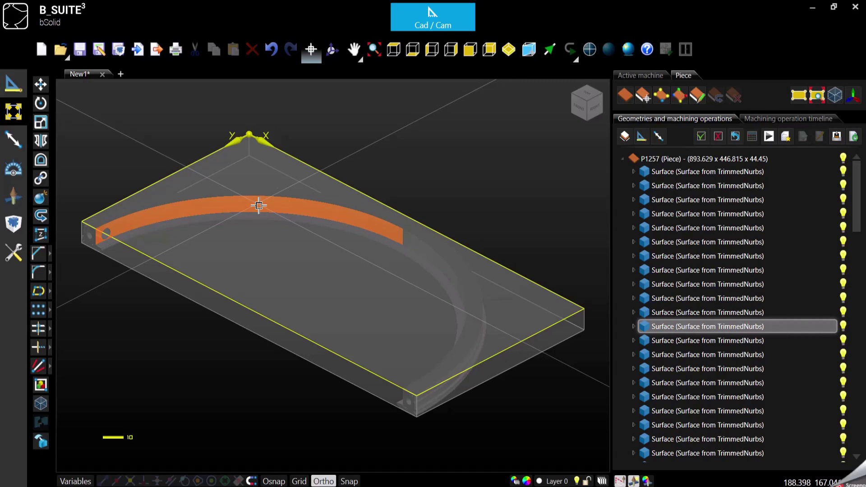
pyautogui.scroll(3, 79, 236)
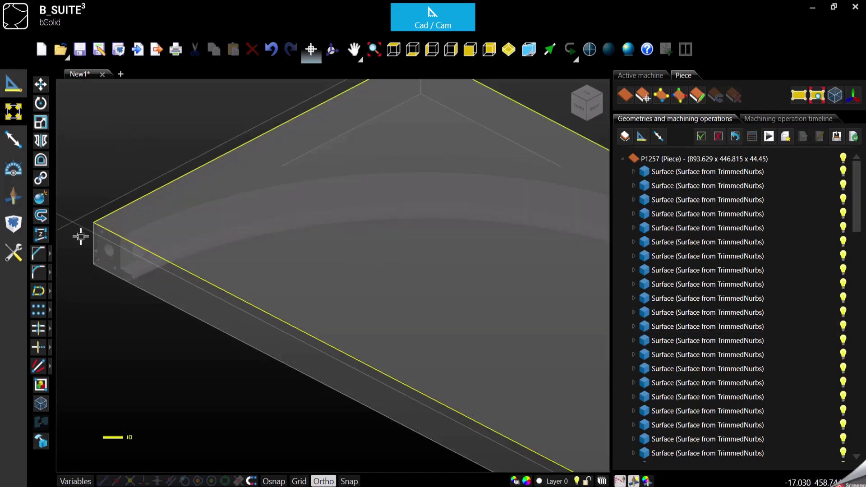
pyautogui.click(101, 242)
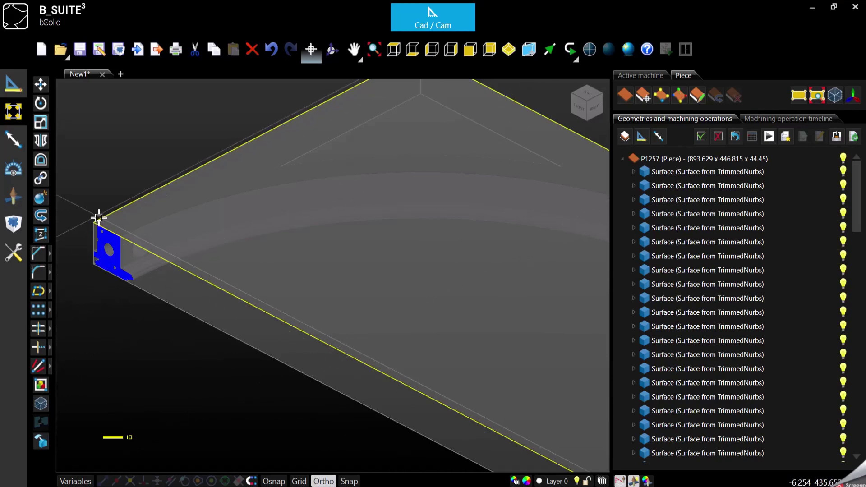
pyautogui.scroll(5, 81, 234)
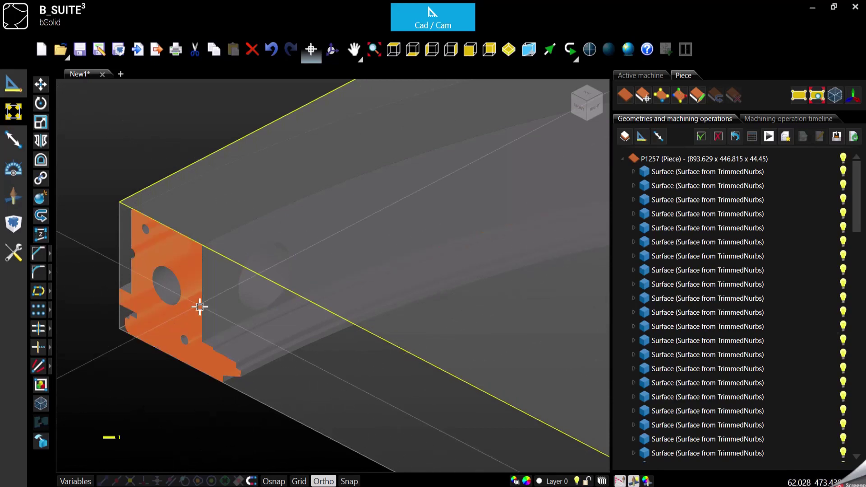
pyautogui.click(41, 404)
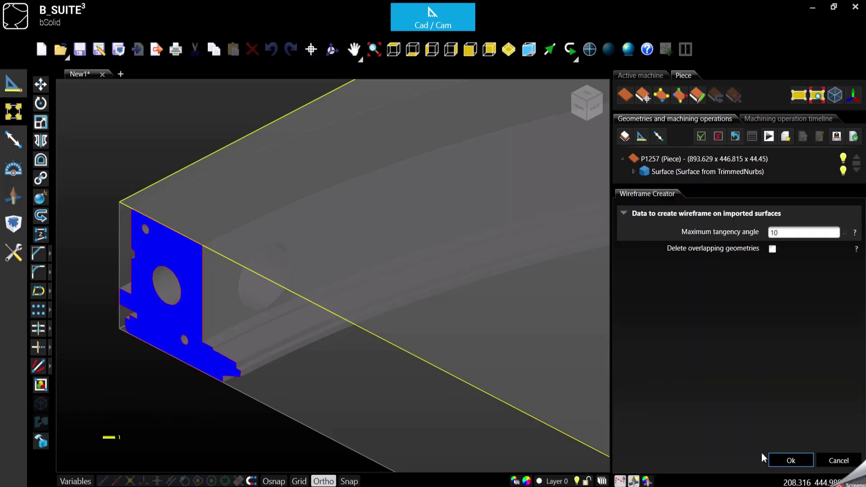
pyautogui.click(793, 457)
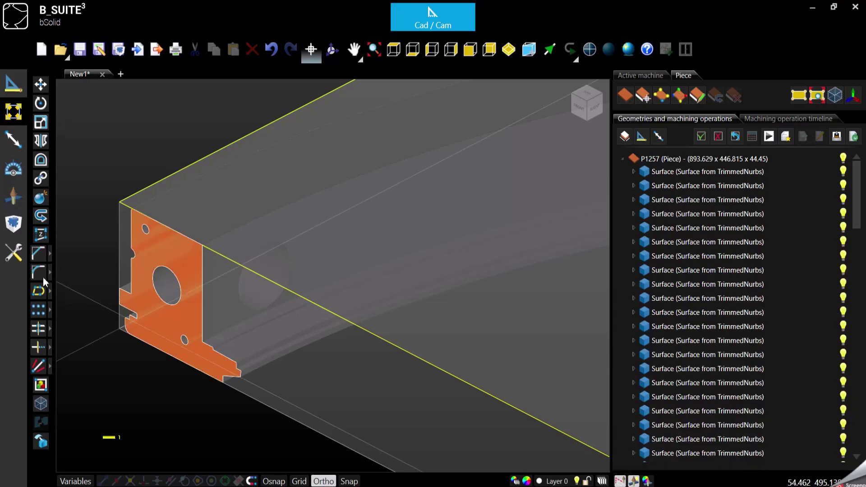
# Check the end-face hole circle's parameters (radius 6.352538053 mm), close them unchanged, and zoom back in
pyautogui.scroll(-1, 70, 265)
pyautogui.scroll(-2, 174, 338)
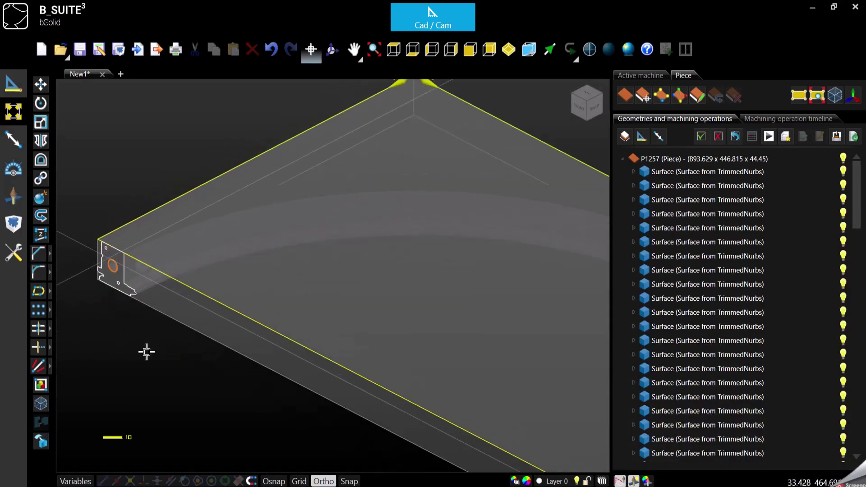
pyautogui.scroll(-1, 132, 353)
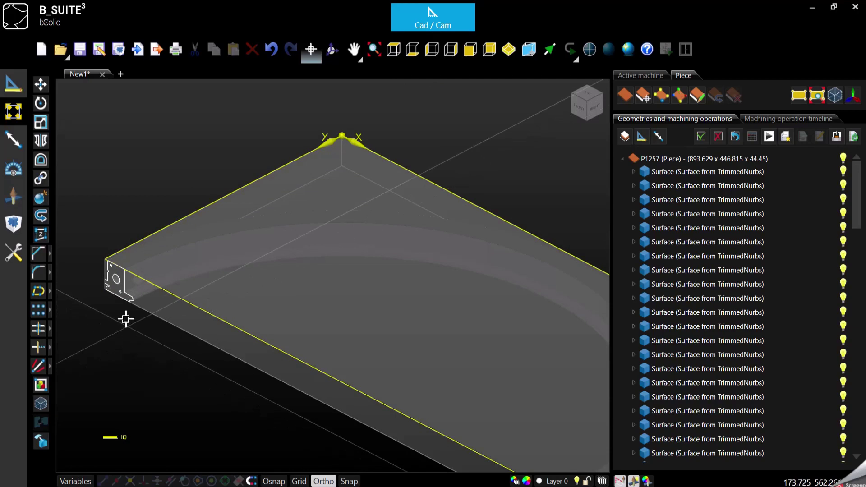
pyautogui.click(116, 284)
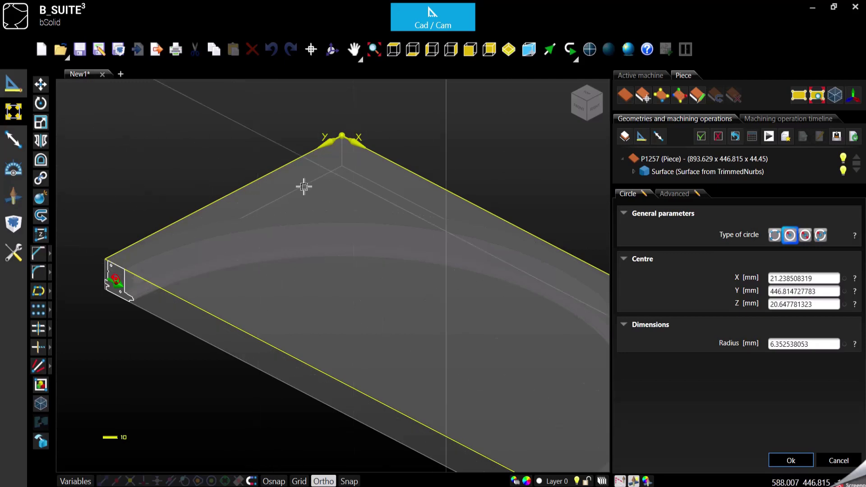
pyautogui.press('Escape')
pyautogui.scroll(3, 94, 344)
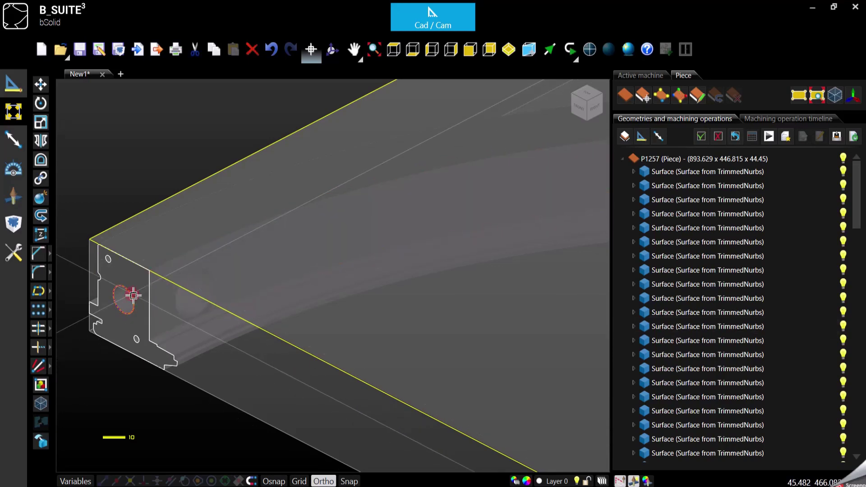
# Start a trial Milling operation on hole circle P1260, then cancel it
pyautogui.click(13, 196)
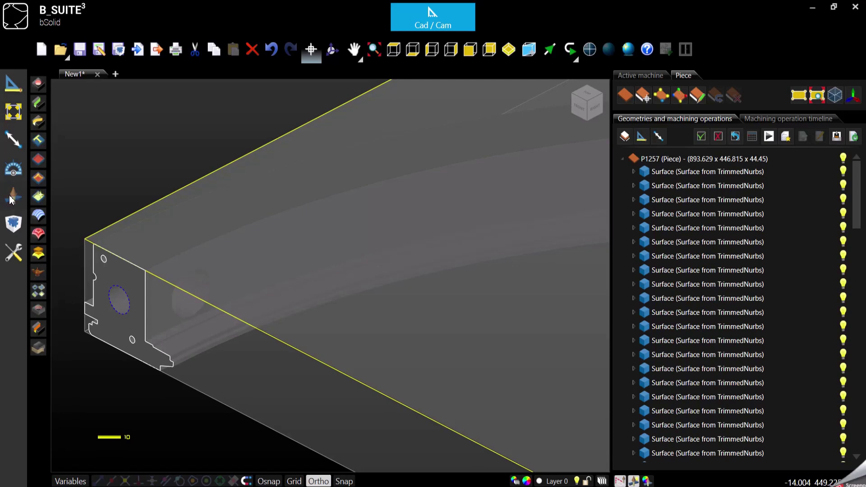
pyautogui.click(38, 122)
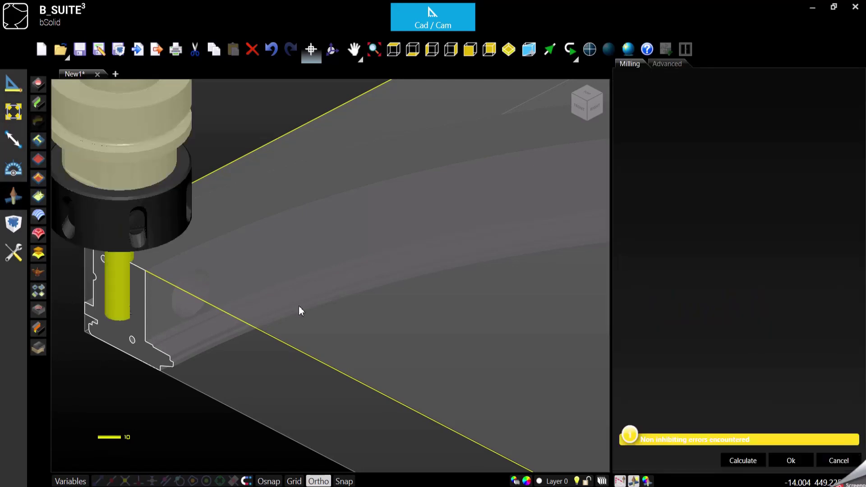
pyautogui.click(298, 307)
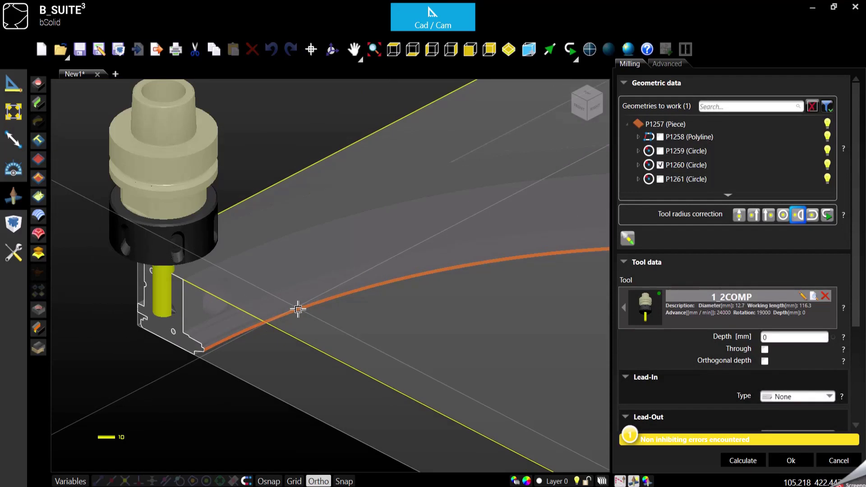
pyautogui.click(855, 463)
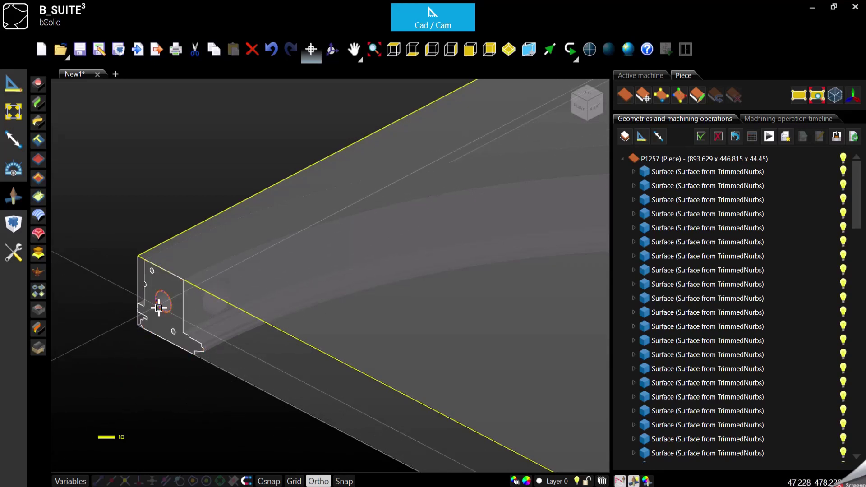
# Finalise the hole outline onto face 2 of piece P1257
pyautogui.click(159, 307)
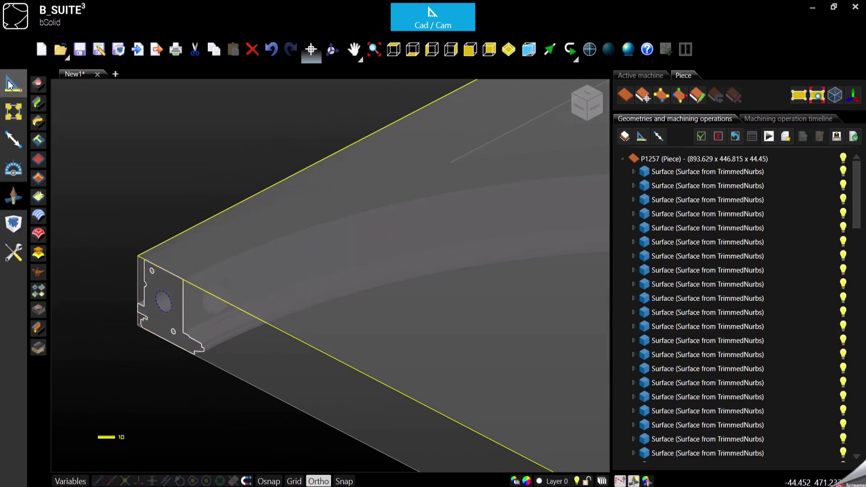
pyautogui.click(13, 111)
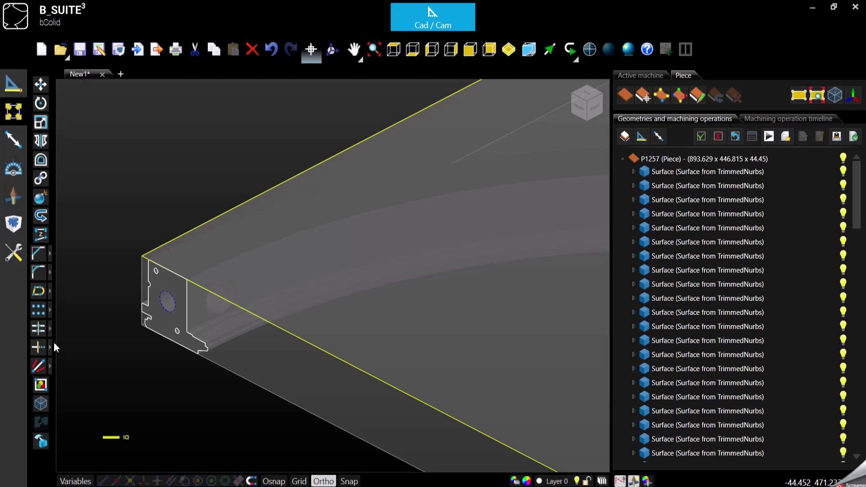
pyautogui.click(41, 441)
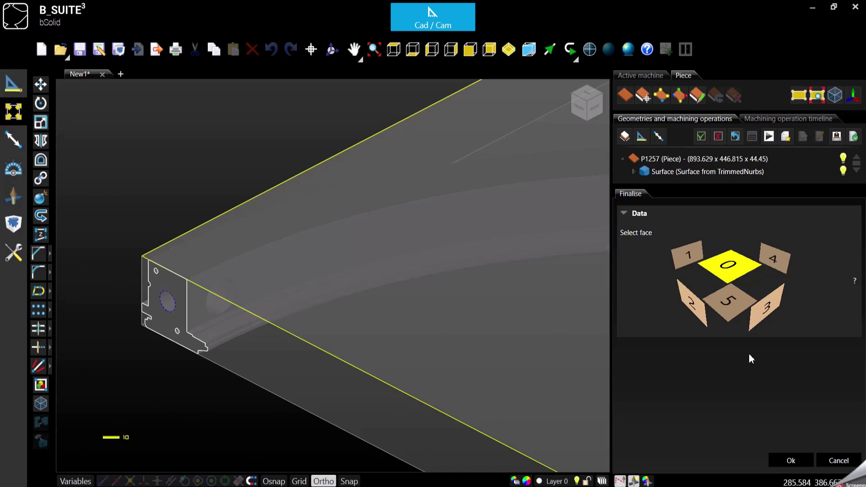
pyautogui.scroll(-4, 137, 183)
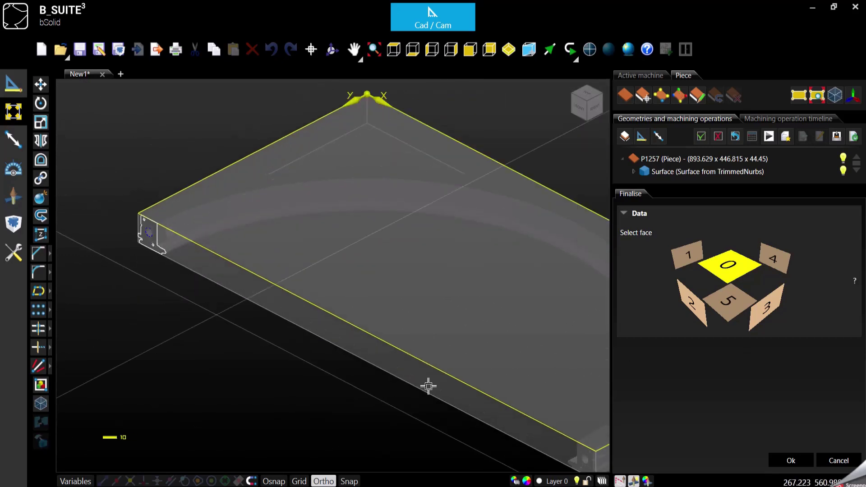
pyautogui.click(692, 305)
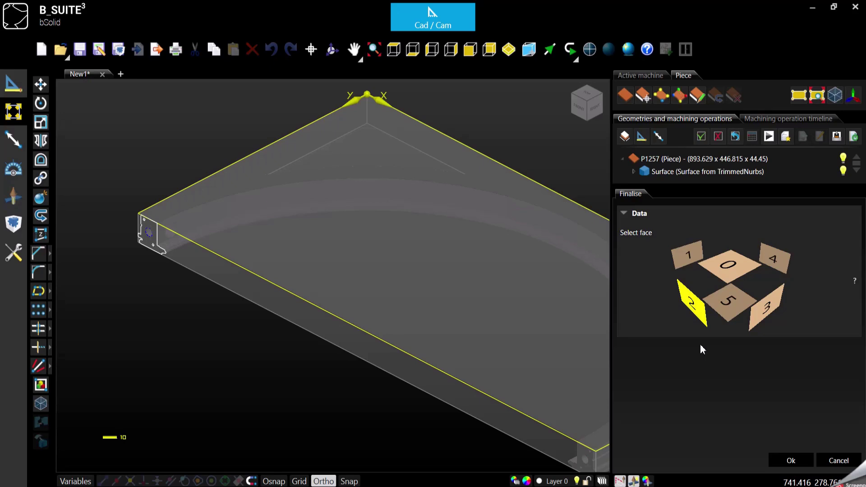
pyautogui.click(791, 460)
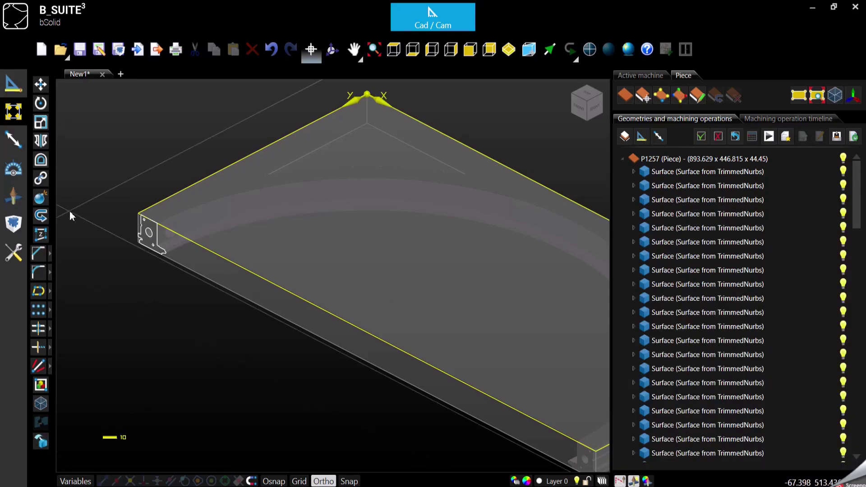
# Preview milling hole P1260 with tool 1_2COMP under several tool radius corrections, then cancel it
pyautogui.scroll(5, 139, 208)
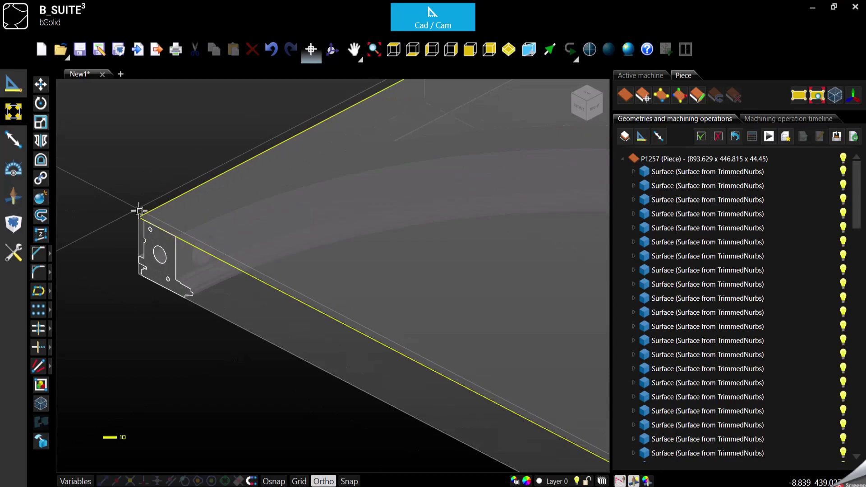
pyautogui.click(156, 255)
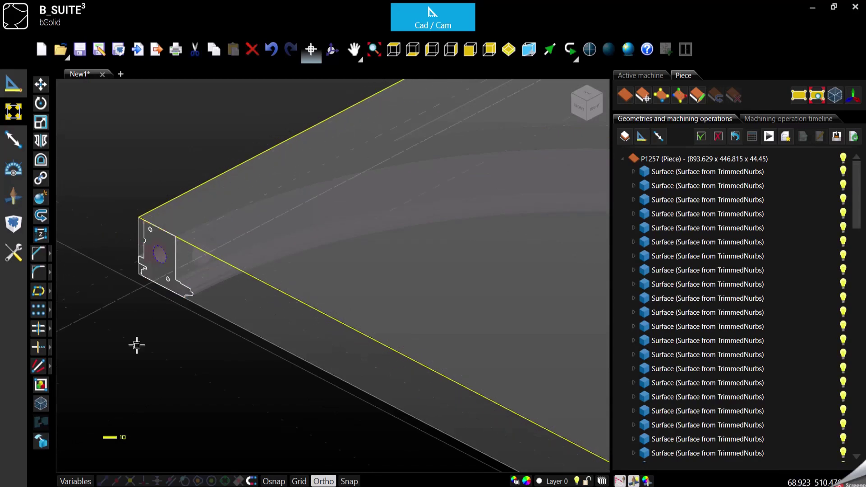
pyautogui.click(15, 200)
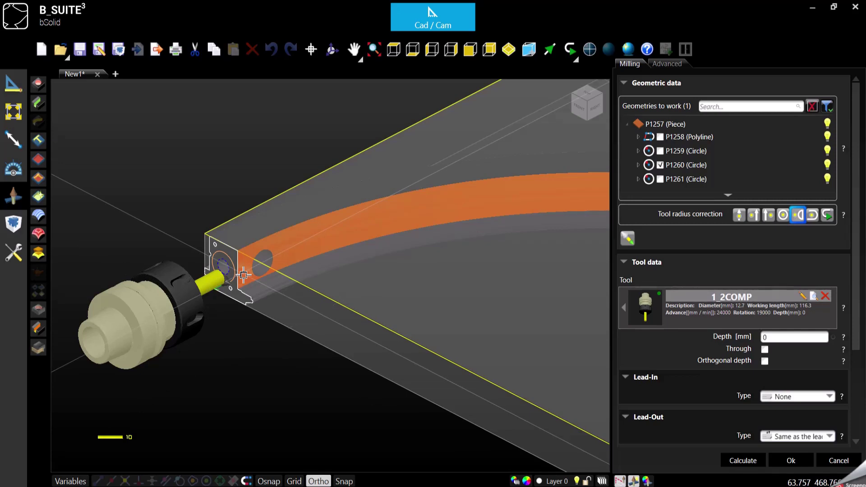
pyautogui.click(782, 221)
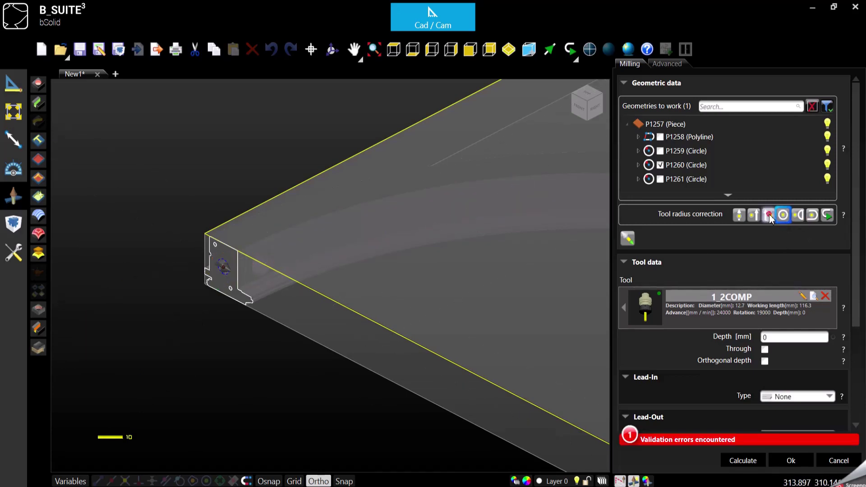
pyautogui.click(775, 220)
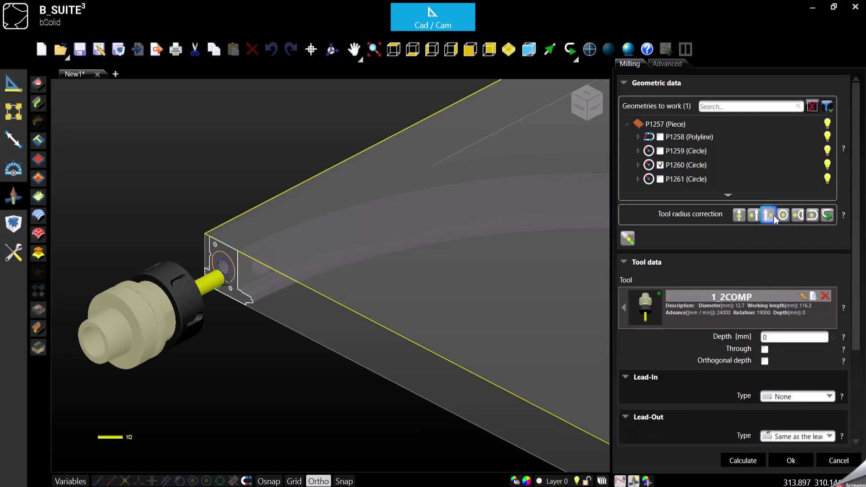
pyautogui.click(739, 215)
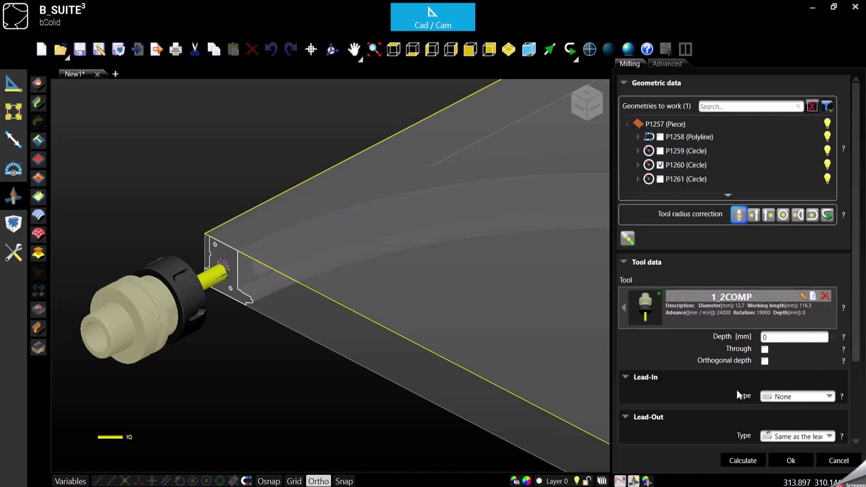
pyautogui.click(851, 466)
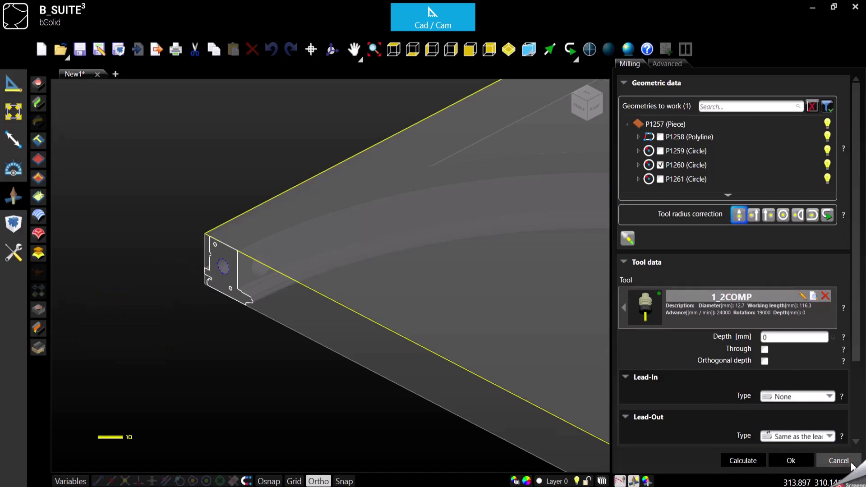
pyautogui.scroll(-2, 111, 274)
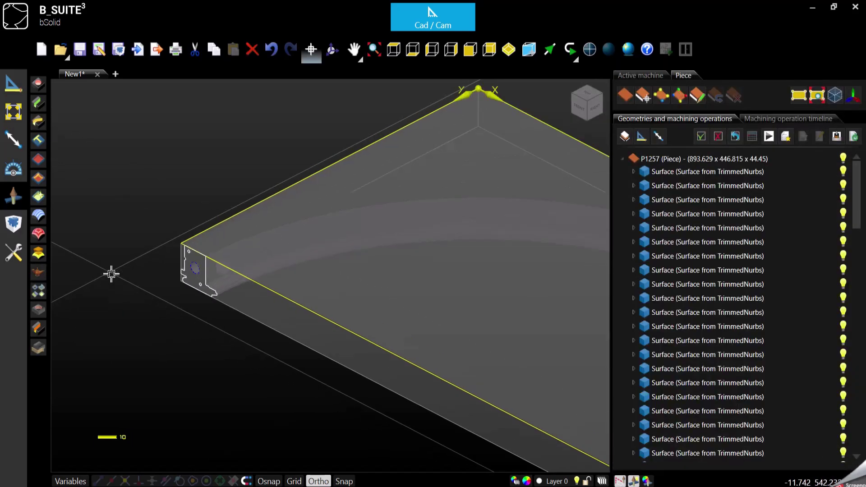
pyautogui.scroll(-2, 112, 274)
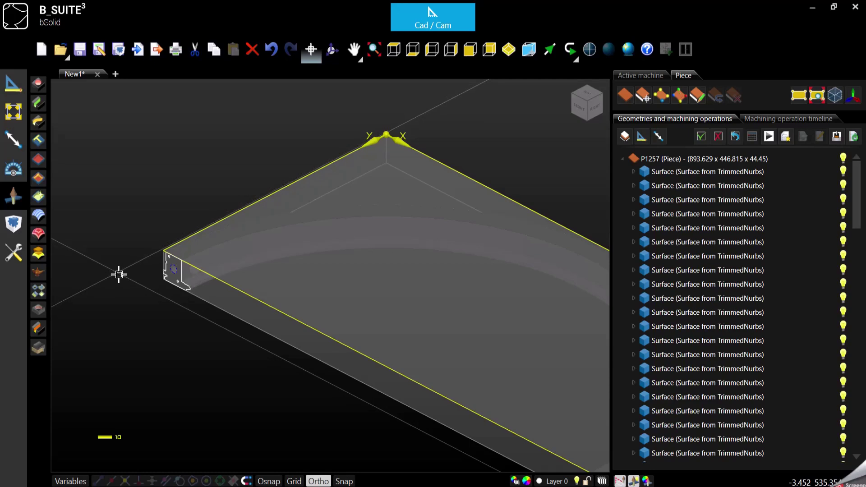